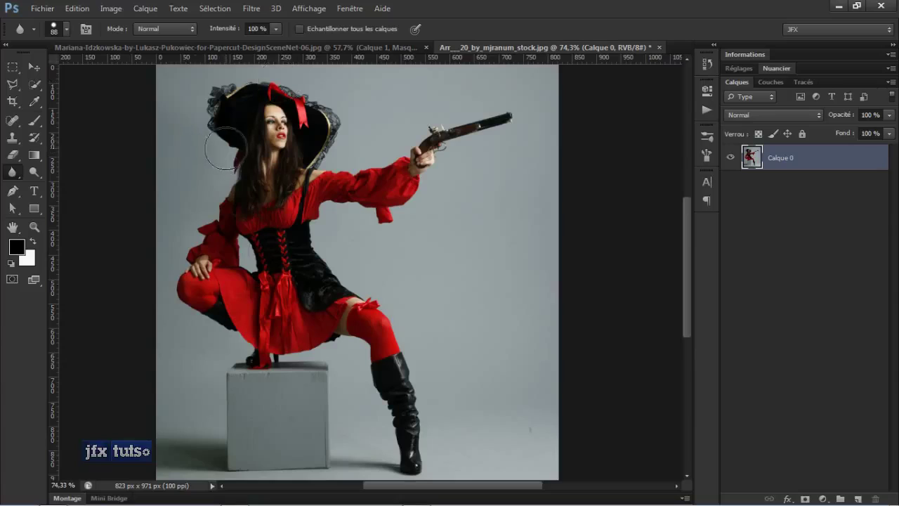
left_click(12, 172)
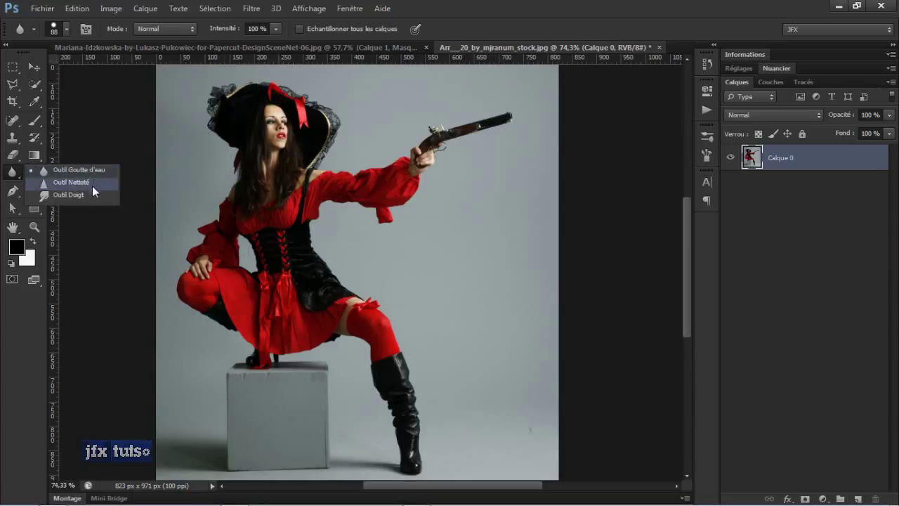
left_click(89, 208)
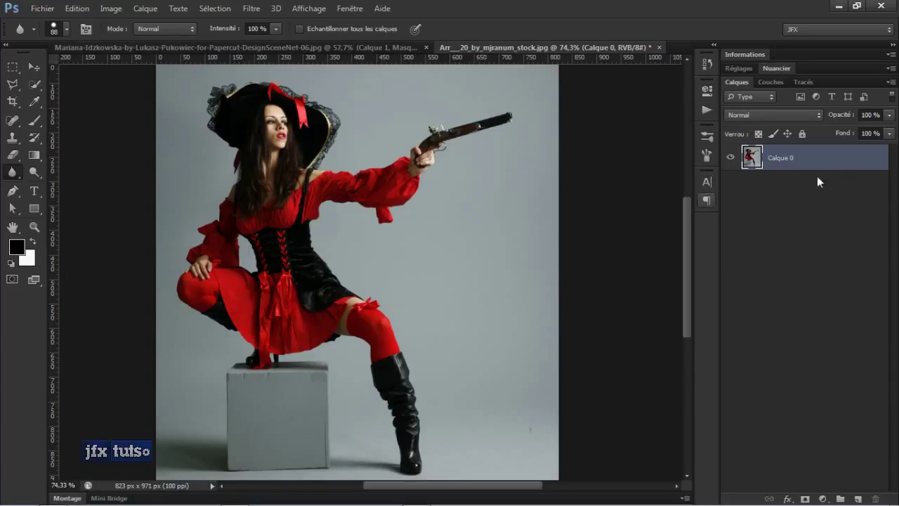
Step: Duplicate the Calque 0 layer and convert the copy into a smart object
key("ctrl+j")
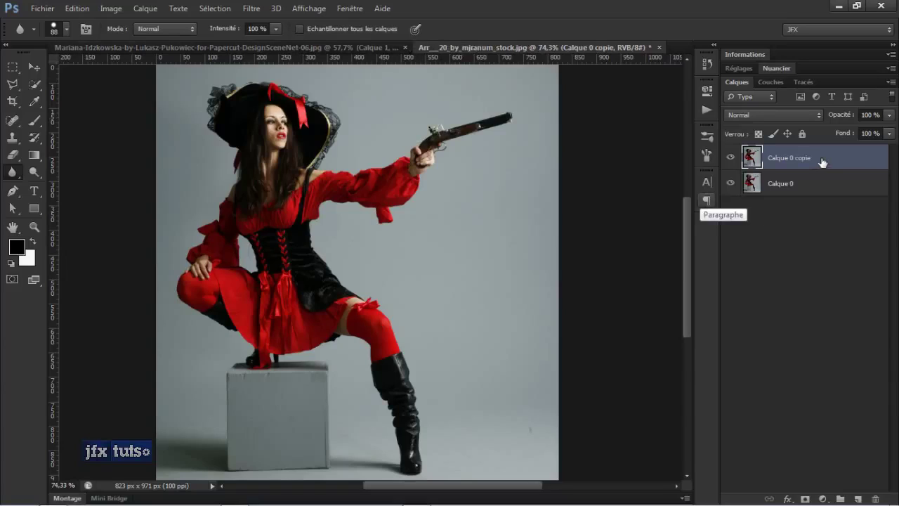
right_click(828, 157)
left_click(548, 160)
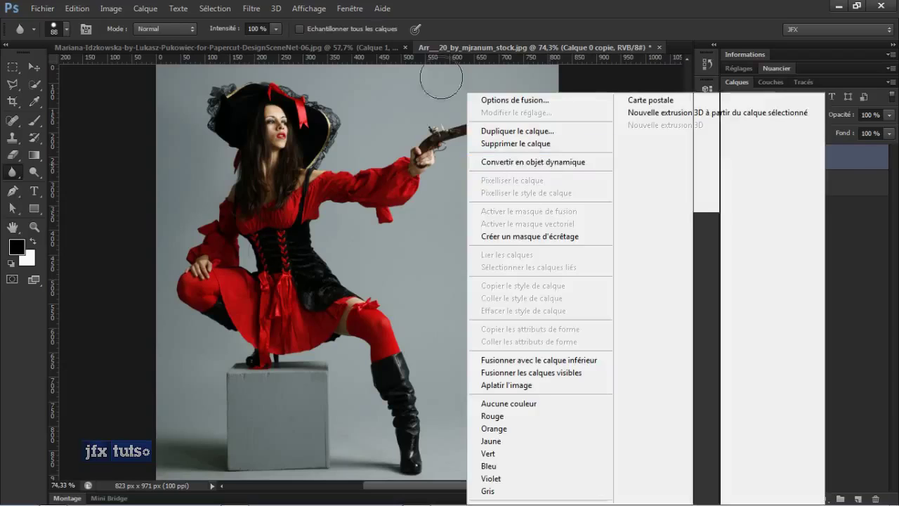
Step: Apply a Gaussian Blur with a 7.2 pixel radius to the smart object copy
key("v")
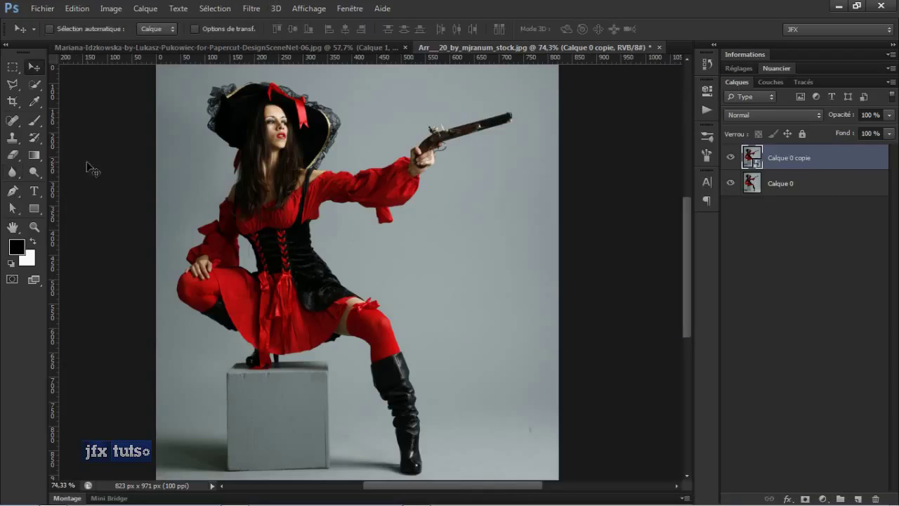
left_click(24, 175)
left_click(252, 8)
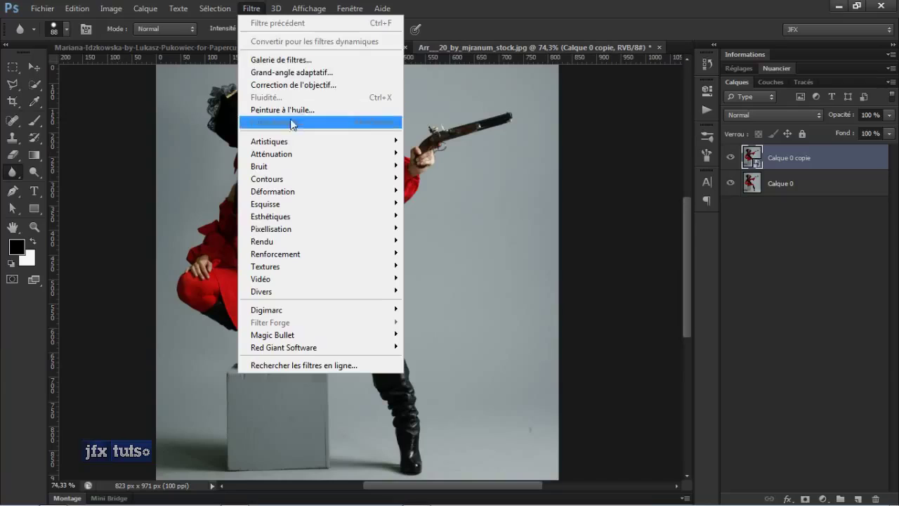
mouse_move(292, 142)
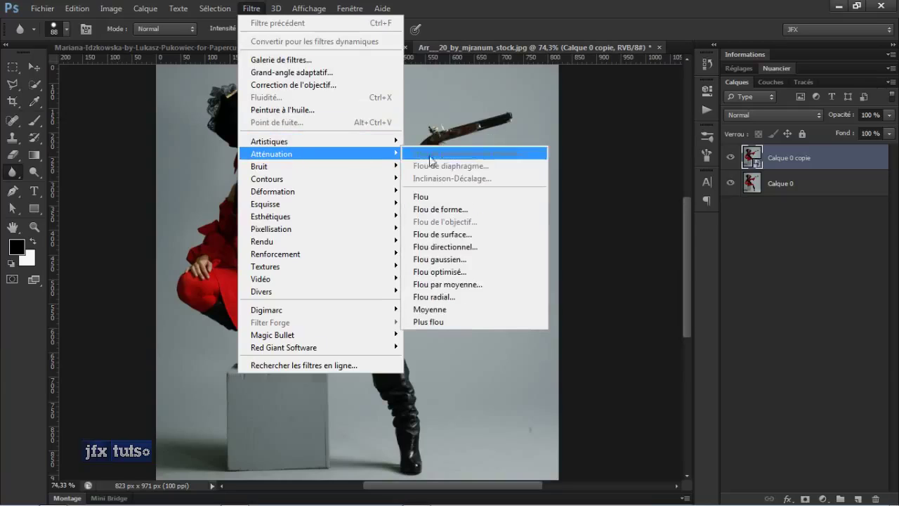
left_click(450, 259)
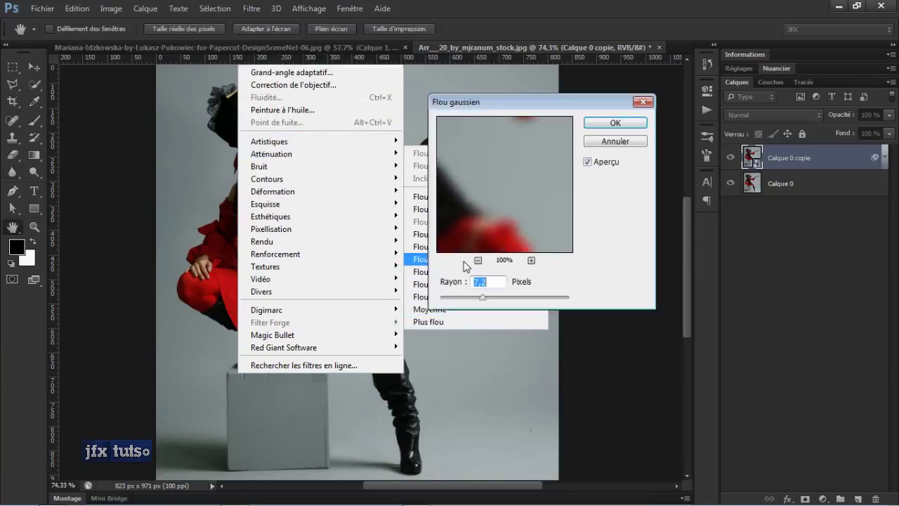
left_click_drag(533, 111, 611, 113)
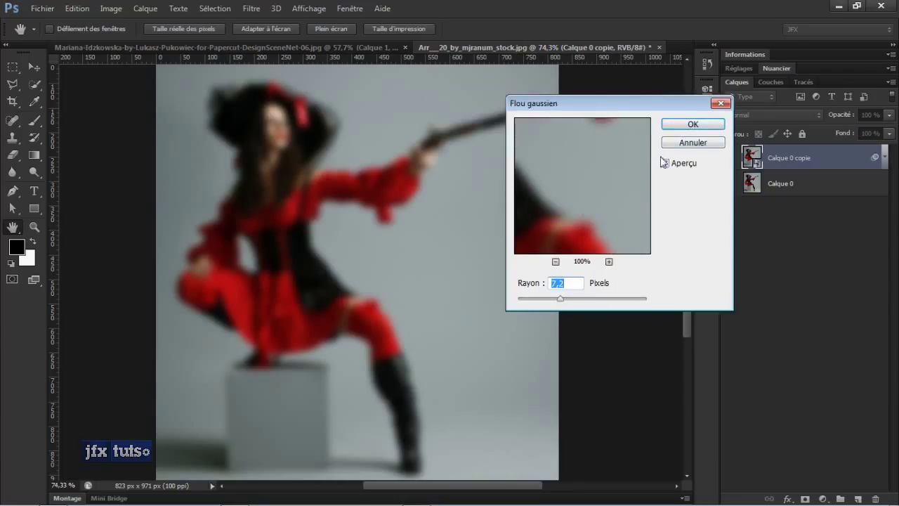
left_click(673, 127)
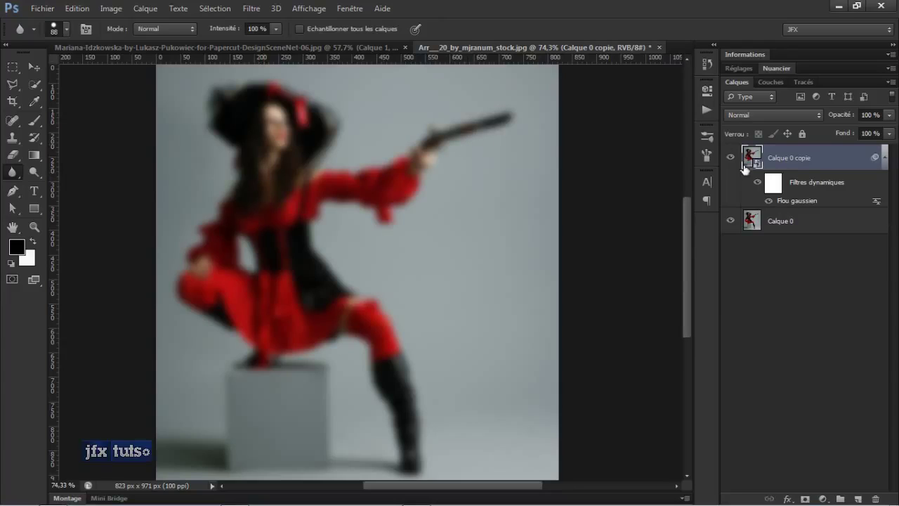
Step: Target the smart filter mask and set up a soft 100 px brush with 0% hardness and 91% opacity
left_click(779, 187)
key("b")
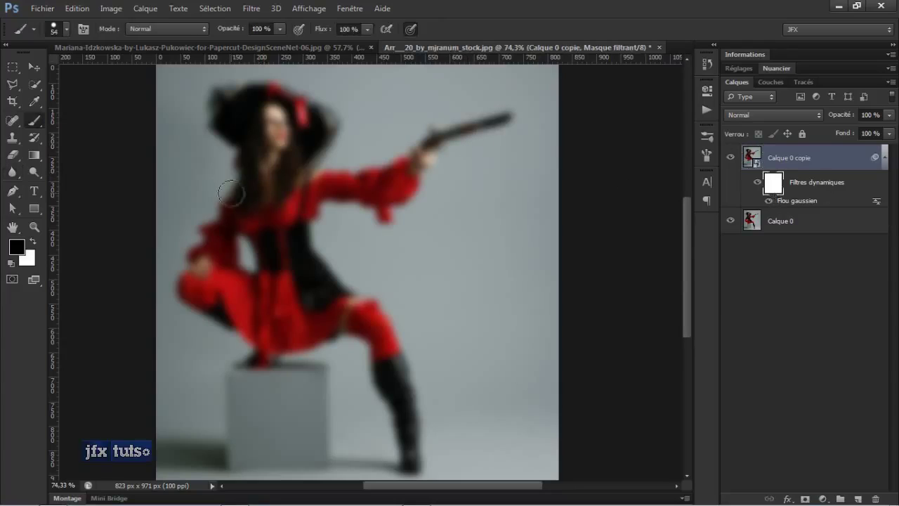
mouse_move(243, 156)
left_mouse_down()
mouse_move(254, 112)
mouse_move(266, 191)
mouse_move(267, 139)
mouse_move(241, 115)
mouse_move(243, 128)
mouse_move(227, 117)
mouse_move(255, 103)
left_mouse_up()
key("ctrl+z")
right_click(309, 123)
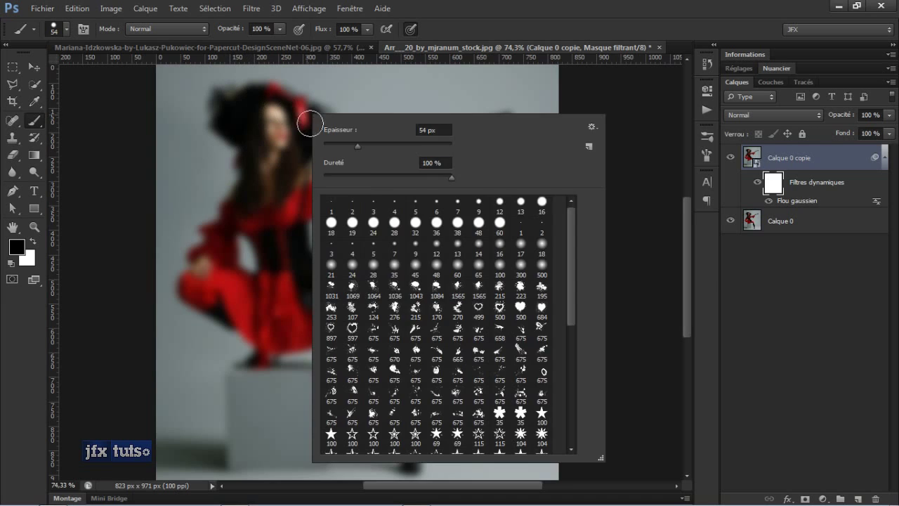
left_click(431, 266)
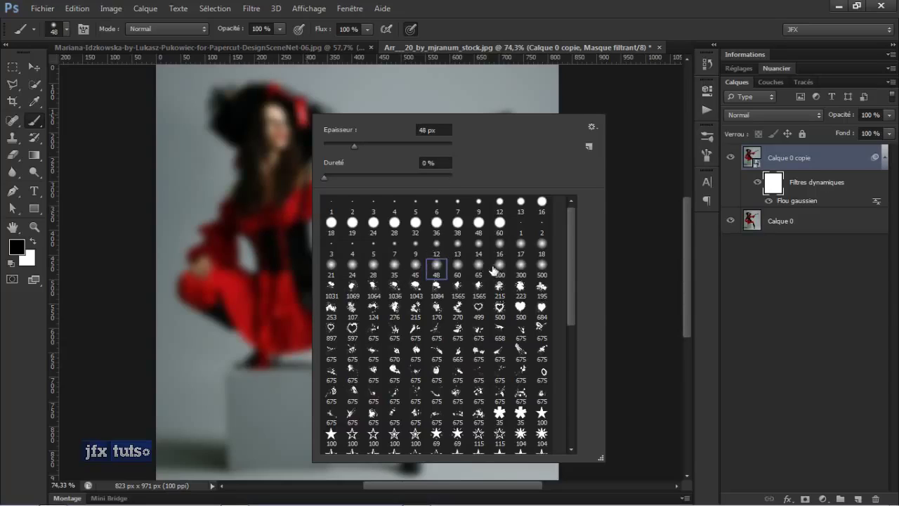
type("100")
key("Return")
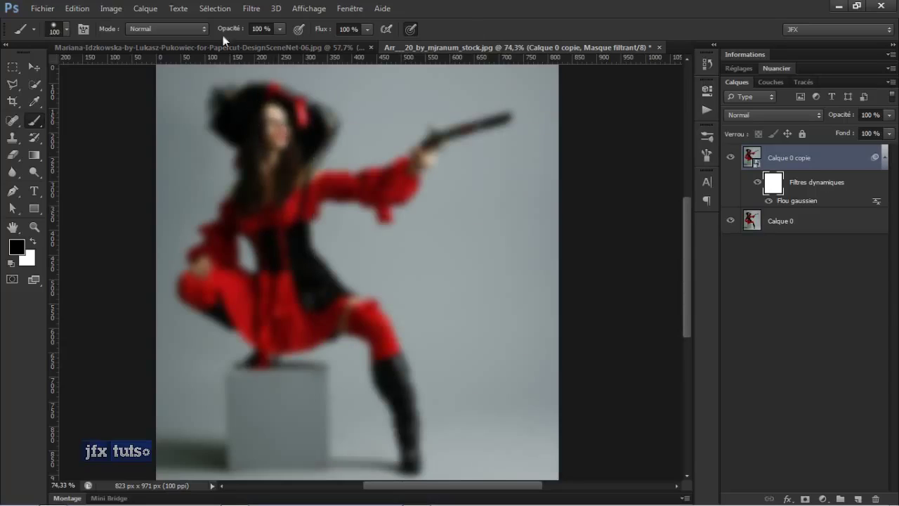
left_click_drag(223, 35, 202, 33)
Step: Paint black on the filter mask over the woman's face, body, front leg, arm and pistol, and delete the blurred layer copy
mouse_move(272, 100)
left_mouse_down()
mouse_move(261, 135)
mouse_move(255, 126)
mouse_move(266, 146)
mouse_move(264, 249)
mouse_move(262, 225)
mouse_move(280, 298)
mouse_move(252, 317)
mouse_move(210, 274)
mouse_move(238, 219)
mouse_move(297, 256)
mouse_move(315, 305)
mouse_move(374, 327)
mouse_move(407, 450)
left_mouse_up()
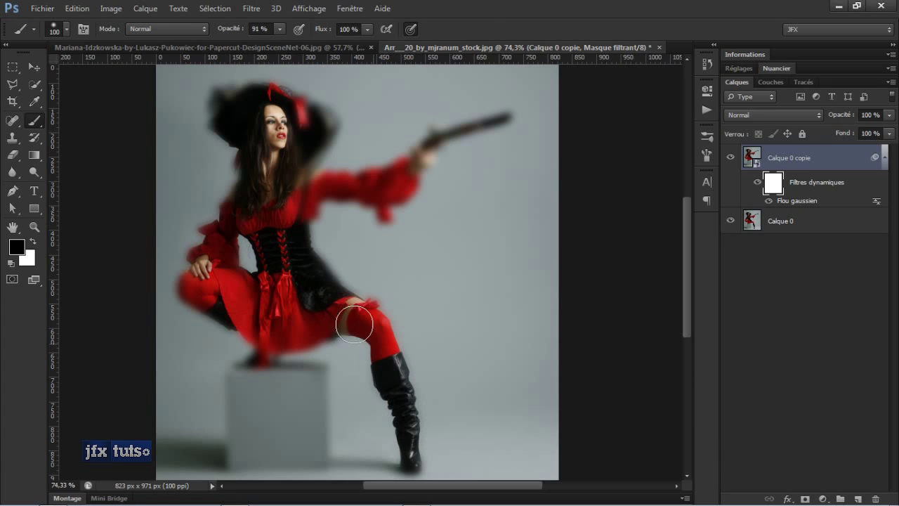
mouse_move(293, 201)
left_mouse_down()
mouse_move(394, 179)
mouse_move(462, 127)
mouse_move(537, 123)
left_mouse_up()
mouse_move(301, 114)
left_mouse_down()
mouse_move(251, 122)
mouse_move(248, 135)
mouse_move(302, 133)
left_mouse_up()
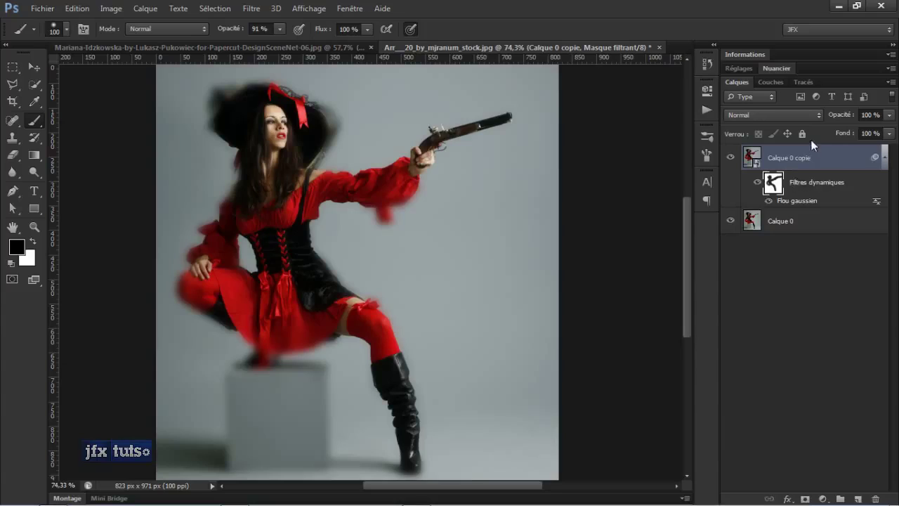
key("Delete")
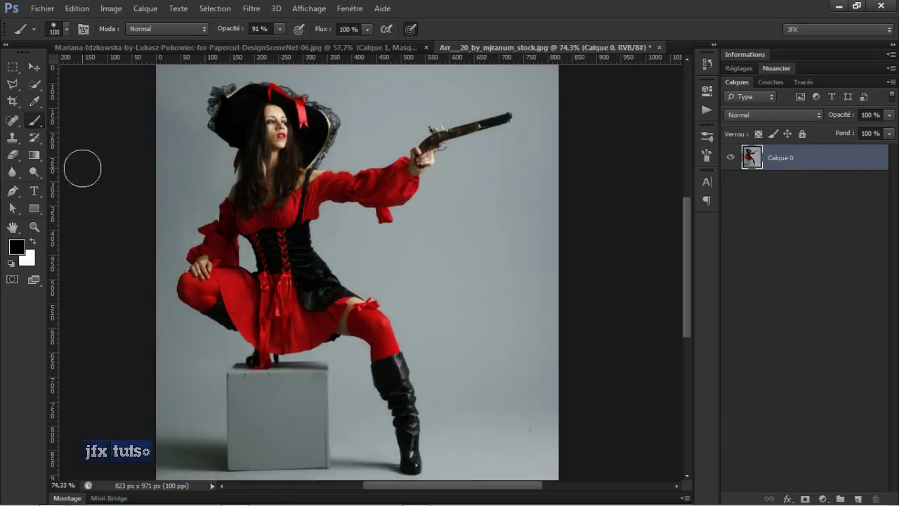
Step: Blur the woman's face, hair, sleeve and dress with the Blur tool at 14% strength, and continue at 37%
left_click(12, 171)
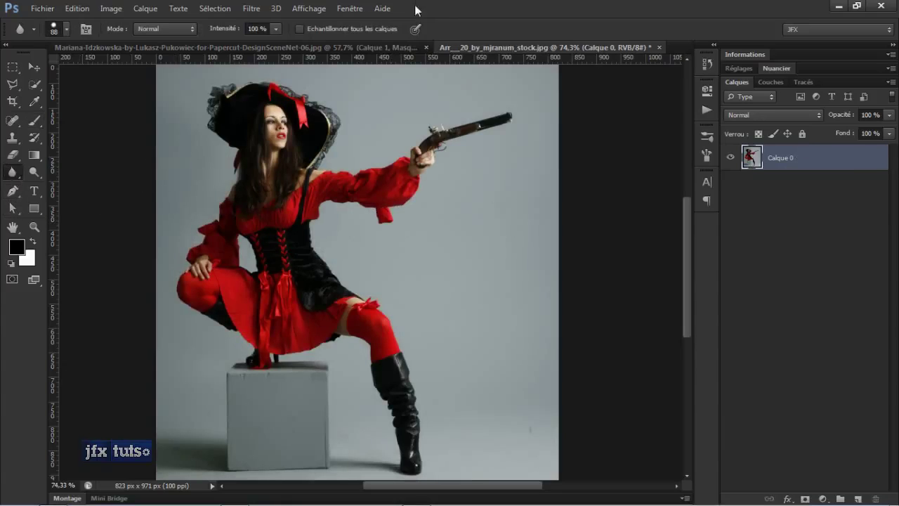
scroll(288, 150, "up", 1)
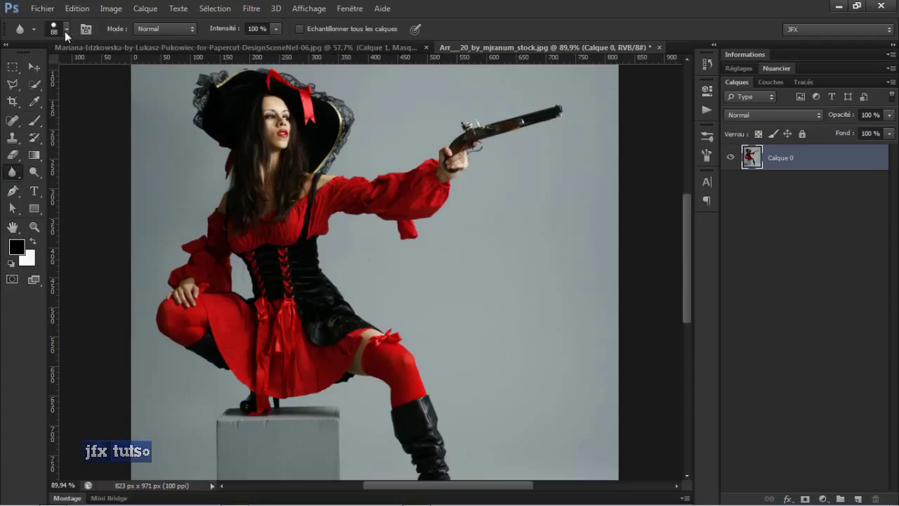
left_click(162, 28)
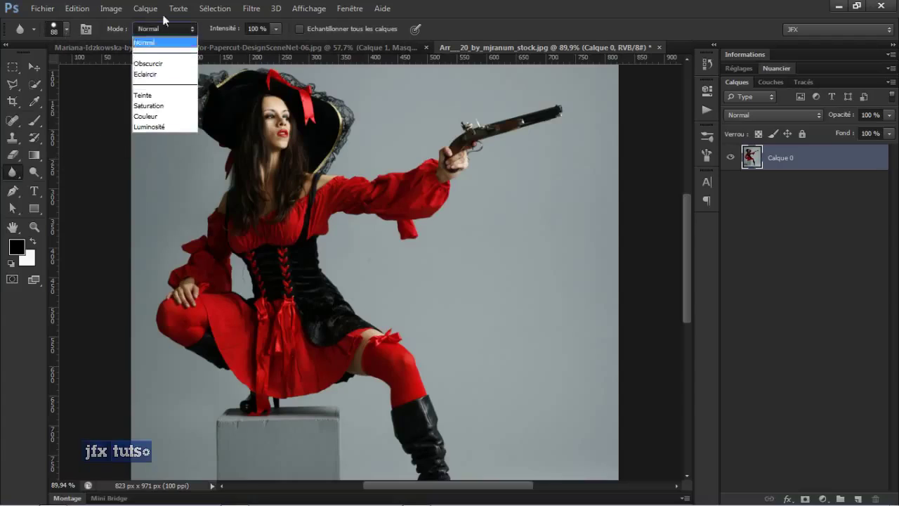
left_click(226, 28)
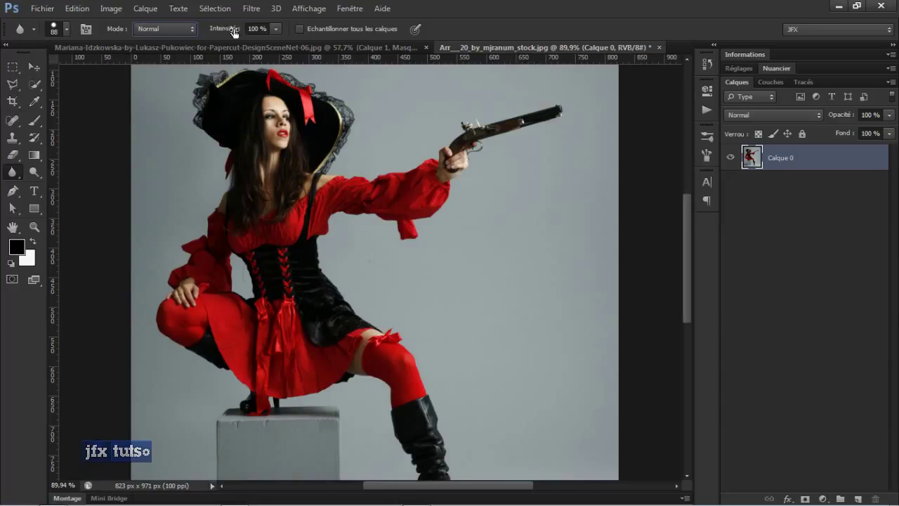
left_click_drag(225, 30, 177, 33)
mouse_move(269, 115)
left_mouse_down()
mouse_move(276, 150)
mouse_move(267, 125)
mouse_move(278, 118)
mouse_move(249, 163)
mouse_move(260, 160)
mouse_move(265, 175)
mouse_move(276, 151)
mouse_move(276, 246)
mouse_move(283, 136)
mouse_move(280, 170)
mouse_move(280, 153)
mouse_move(240, 98)
mouse_move(300, 147)
mouse_move(285, 257)
mouse_move(279, 213)
mouse_move(269, 280)
mouse_move(263, 224)
mouse_move(232, 303)
mouse_move(227, 276)
mouse_move(197, 320)
mouse_move(286, 339)
mouse_move(210, 288)
mouse_move(223, 316)
mouse_move(207, 283)
mouse_move(224, 310)
mouse_move(204, 332)
mouse_move(206, 303)
mouse_move(341, 343)
mouse_move(384, 370)
mouse_move(415, 447)
mouse_move(324, 335)
mouse_move(388, 366)
mouse_move(363, 330)
mouse_move(328, 320)
mouse_move(380, 364)
mouse_move(217, 218)
mouse_move(252, 257)
mouse_move(320, 201)
mouse_move(422, 192)
left_mouse_up()
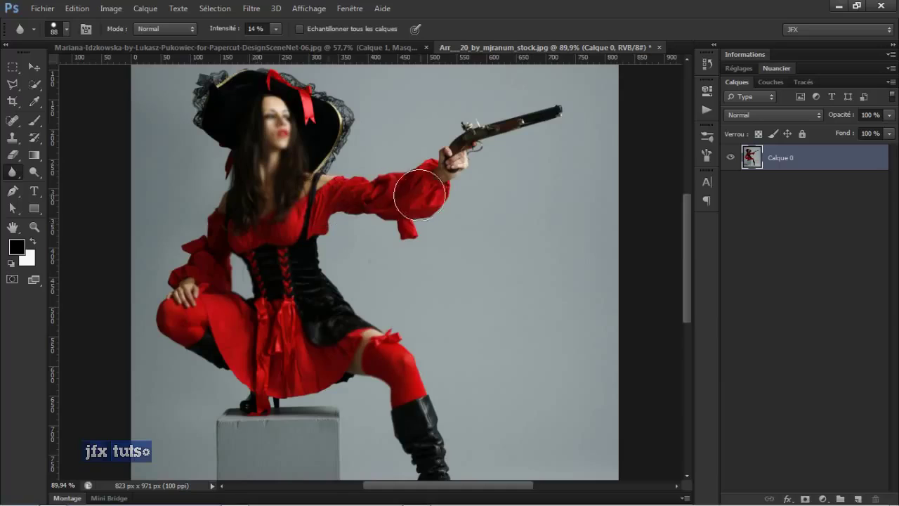
left_click_drag(217, 33, 227, 32)
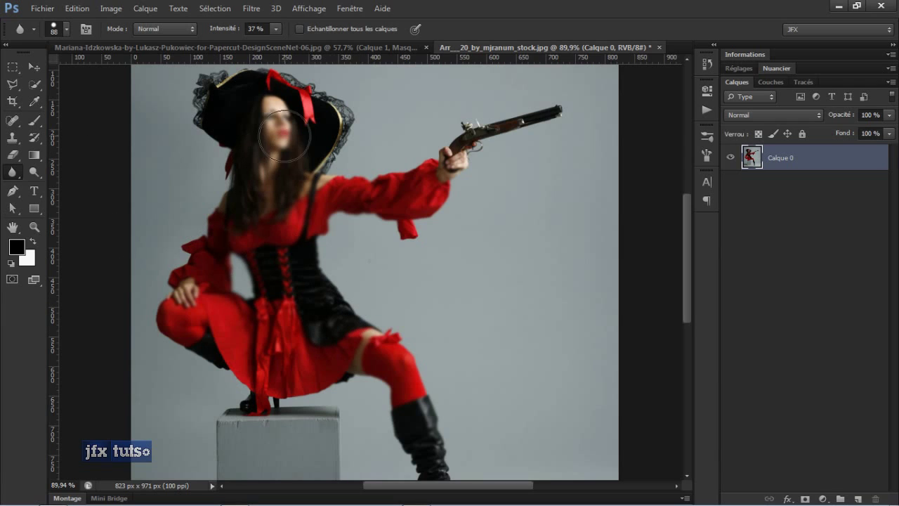
Step: Restore the blurred face, hair, dress and leg to their original sharpness with the History Brush
left_click(35, 137)
mouse_move(270, 145)
left_mouse_down()
mouse_move(271, 119)
mouse_move(279, 193)
mouse_move(294, 77)
mouse_move(283, 82)
mouse_move(309, 211)
mouse_move(289, 133)
mouse_move(204, 143)
mouse_move(298, 260)
mouse_move(229, 334)
mouse_move(201, 345)
mouse_move(281, 323)
mouse_move(415, 440)
mouse_move(379, 421)
mouse_move(365, 387)
mouse_move(430, 449)
left_mouse_up()
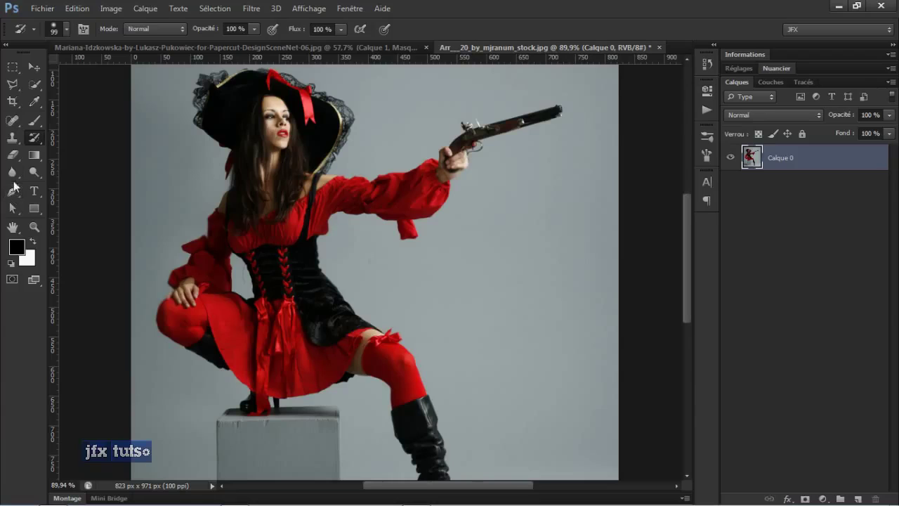
Step: Set up the Sharpen tool with a soft 47 px brush and 13% strength
left_click(13, 173)
left_click(61, 182)
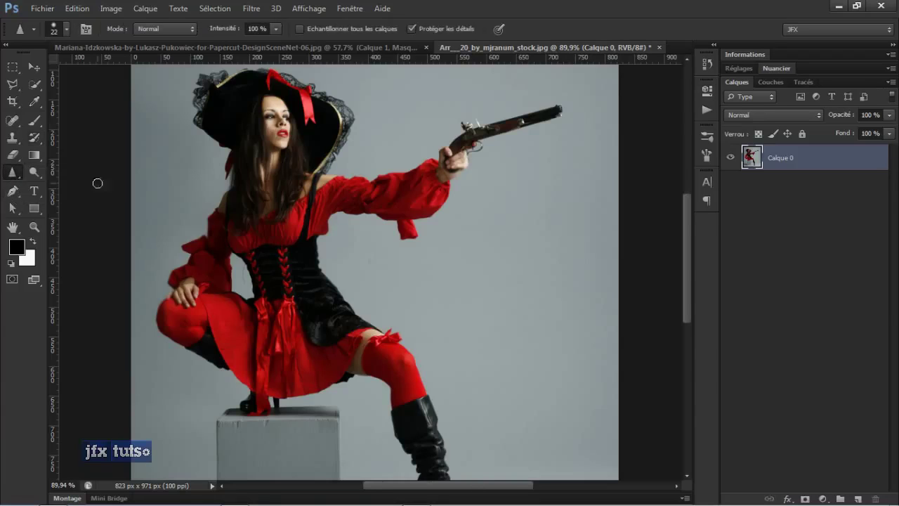
scroll(231, 157, "up", 2)
right_click(316, 124)
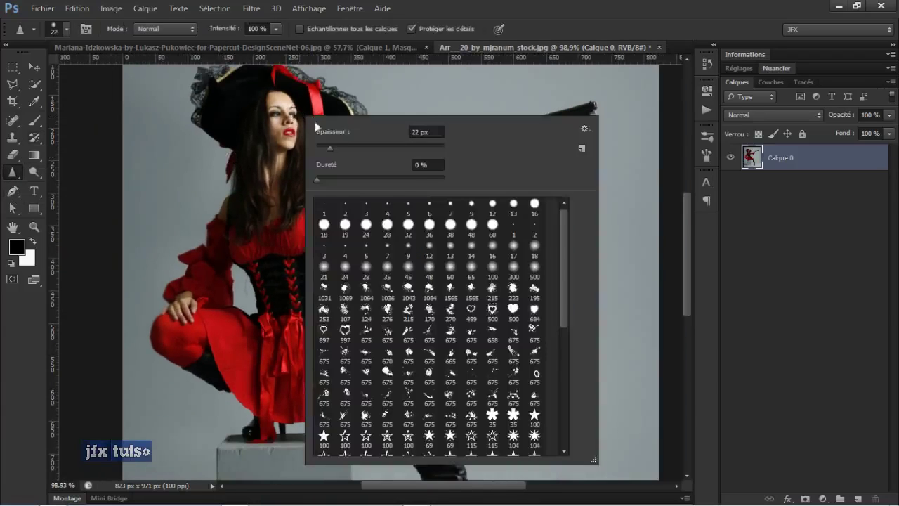
left_click_drag(334, 135, 352, 134)
key("Return")
scroll(478, 125, "up", 3)
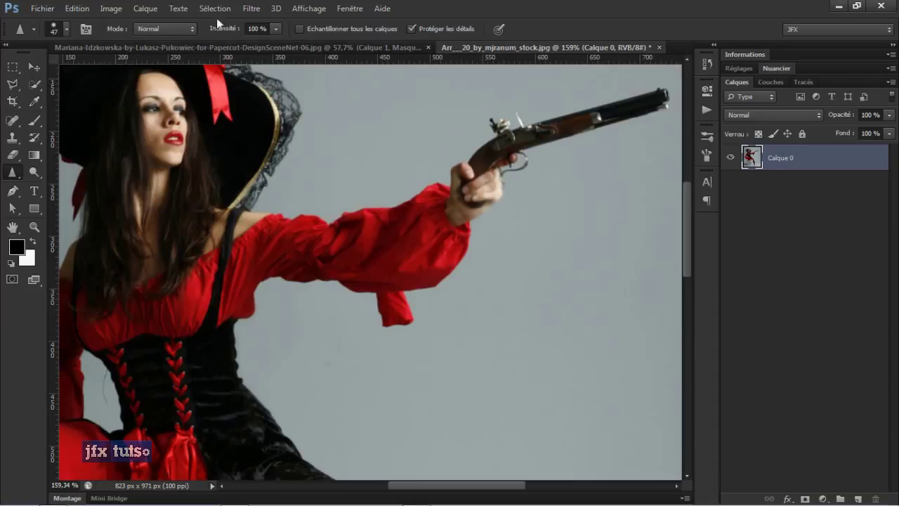
left_click_drag(210, 32, 196, 33)
Step: Try sharpening the pistol along its barrel and lock, and undo the last sharpening stroke
mouse_move(653, 104)
left_mouse_down()
mouse_move(466, 147)
mouse_move(475, 167)
mouse_move(653, 102)
left_mouse_up()
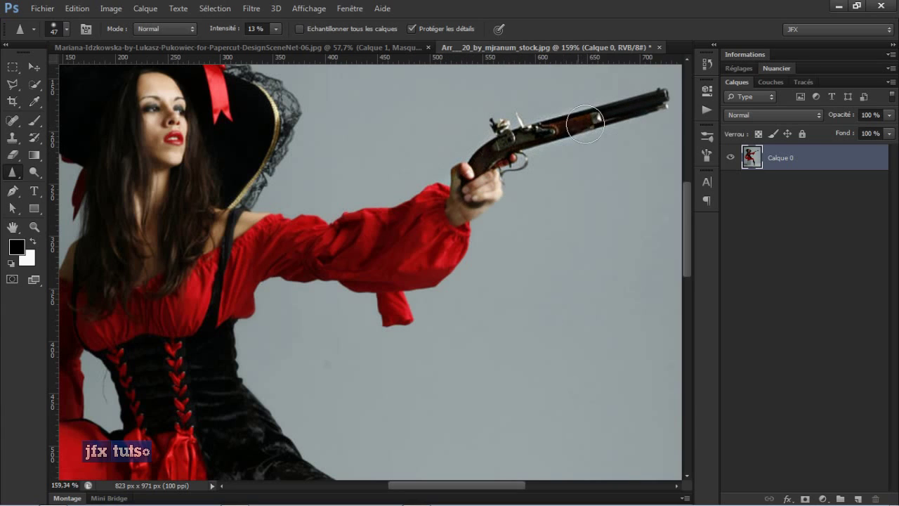
left_click_drag(585, 124, 567, 116)
scroll(531, 140, "down", 3)
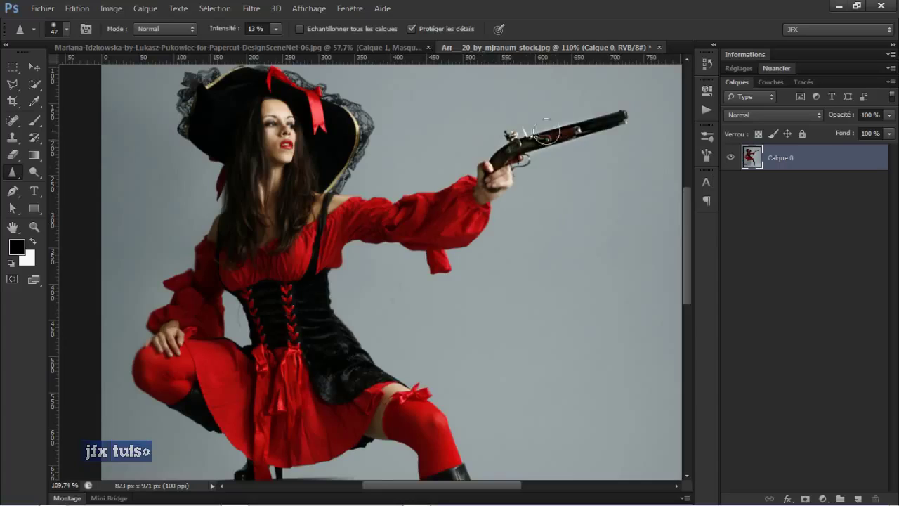
key("ctrl+z")
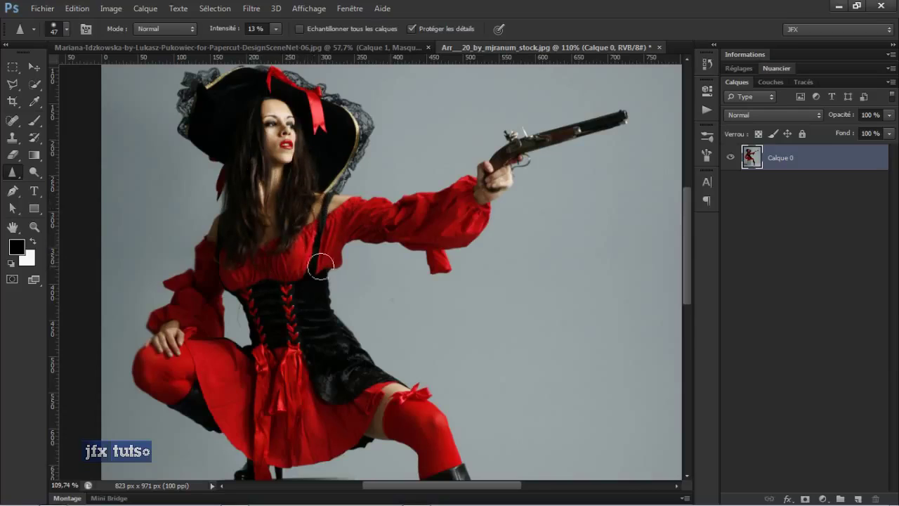
left_click(20, 179)
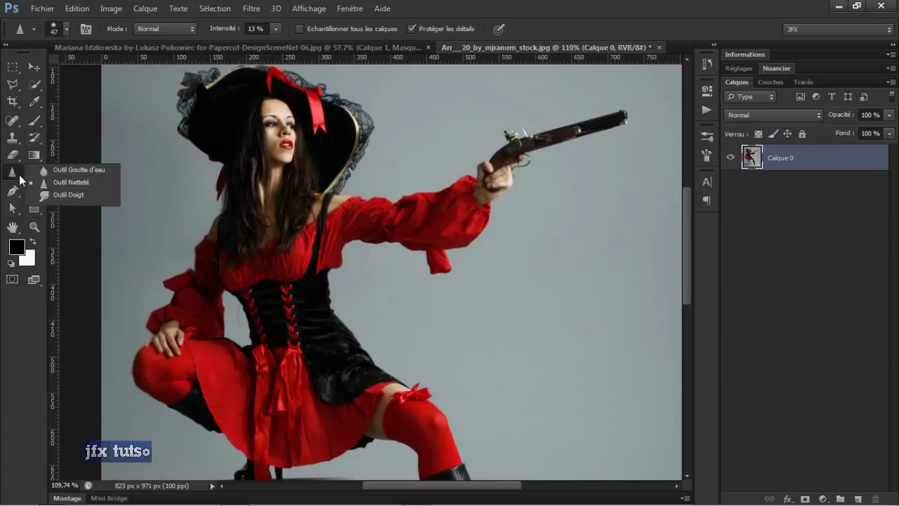
left_click(51, 196)
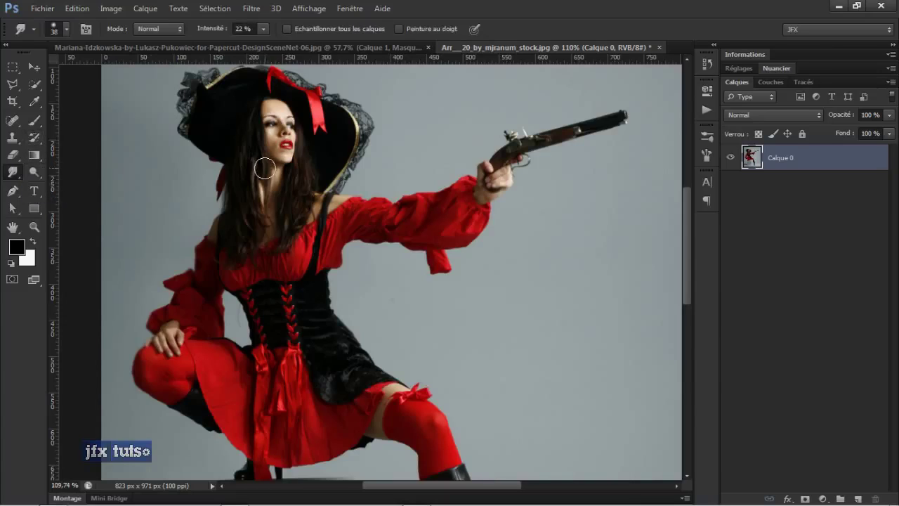
left_click_drag(19, 180, 77, 181)
Step: Examine the sharpened pirate photo up close, from the skirt and boot up to the face, hat and sleeve
scroll(325, 304, "down", 3)
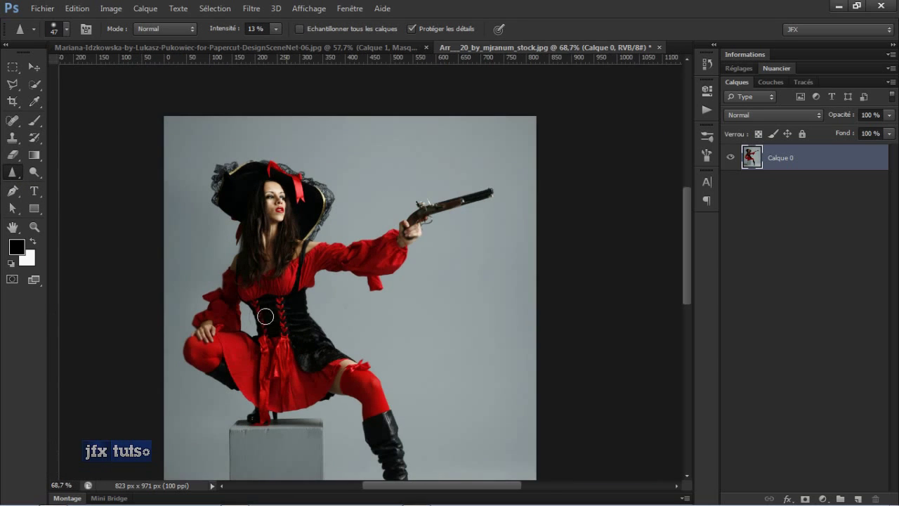
scroll(309, 411, "up", 5)
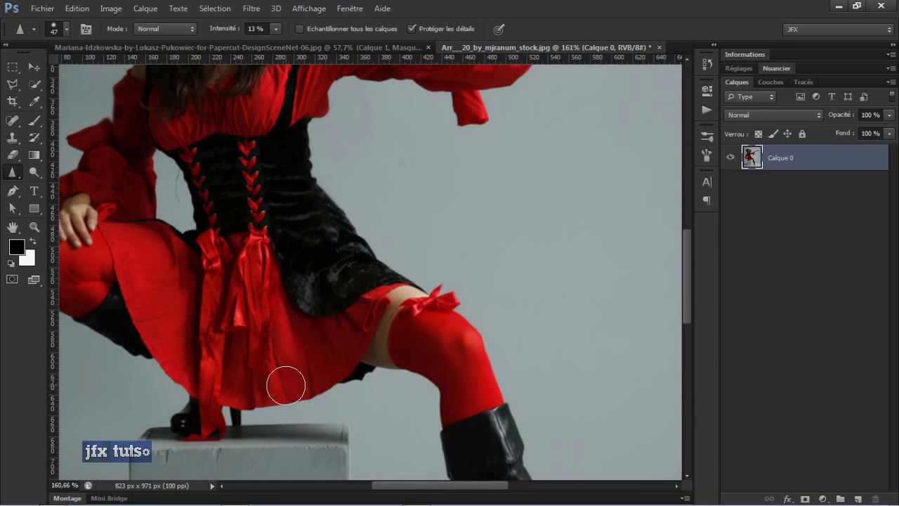
left_click_drag(285, 377, 294, 253)
mouse_move(493, 247)
left_mouse_down()
mouse_move(473, 225)
mouse_move(478, 217)
left_mouse_up()
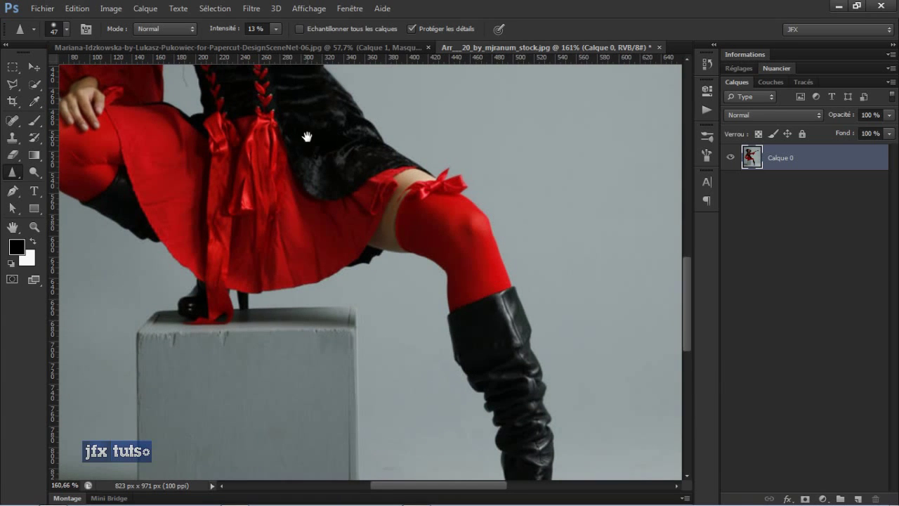
left_click_drag(305, 134, 328, 361)
left_click_drag(331, 130, 348, 360)
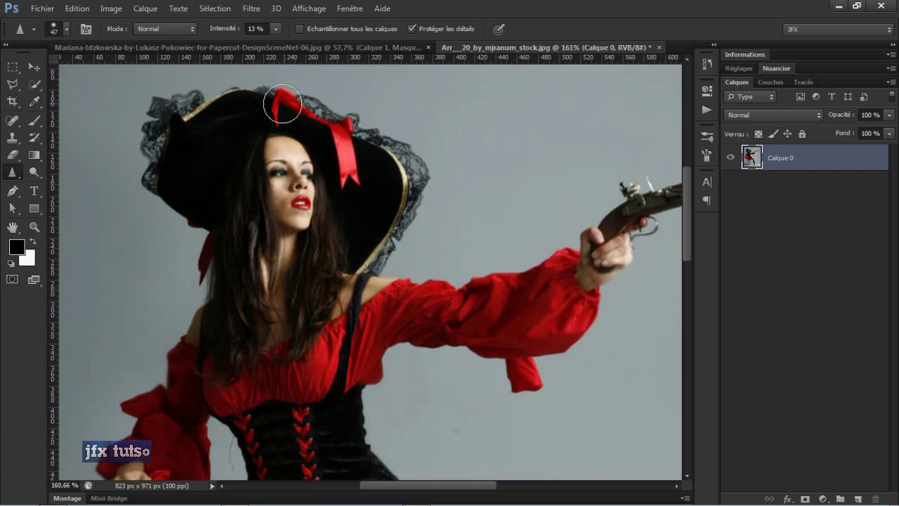
scroll(295, 165, "up", 2)
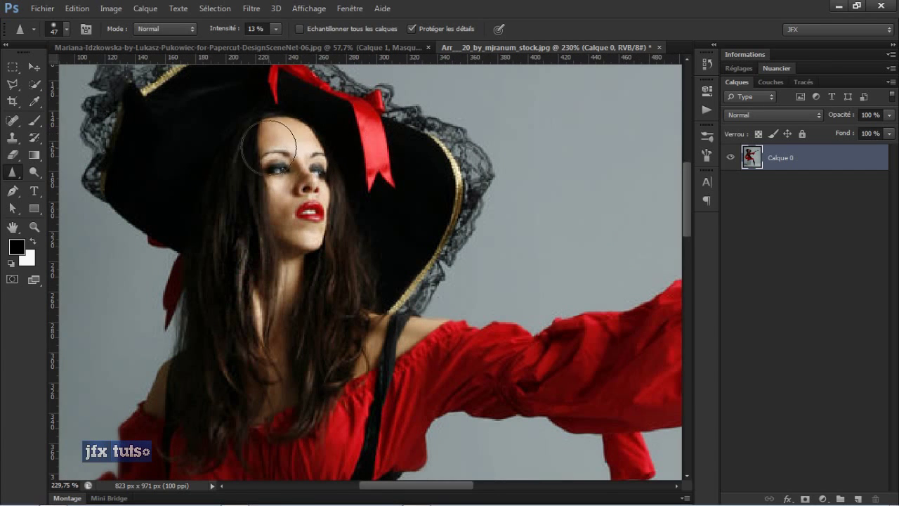
scroll(267, 176, "down", 2)
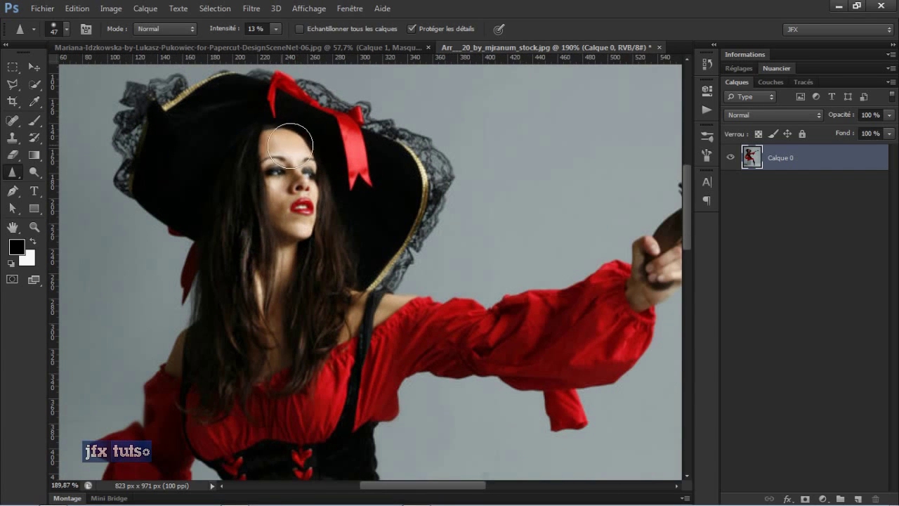
scroll(263, 246, "down", 5)
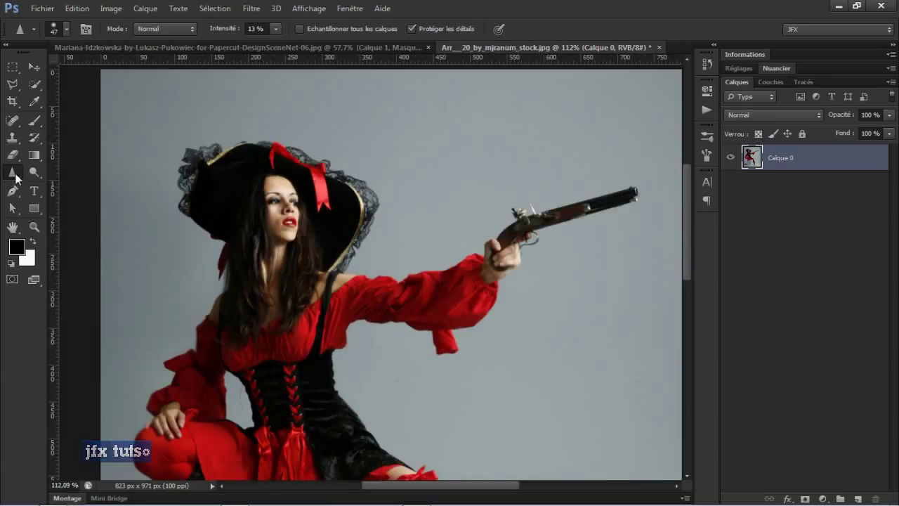
Step: Try the Smudge tool on the pistol's lock with a soft 38 px brush at 22% strength, and undo the smudge
right_click(15, 175)
left_click(42, 195)
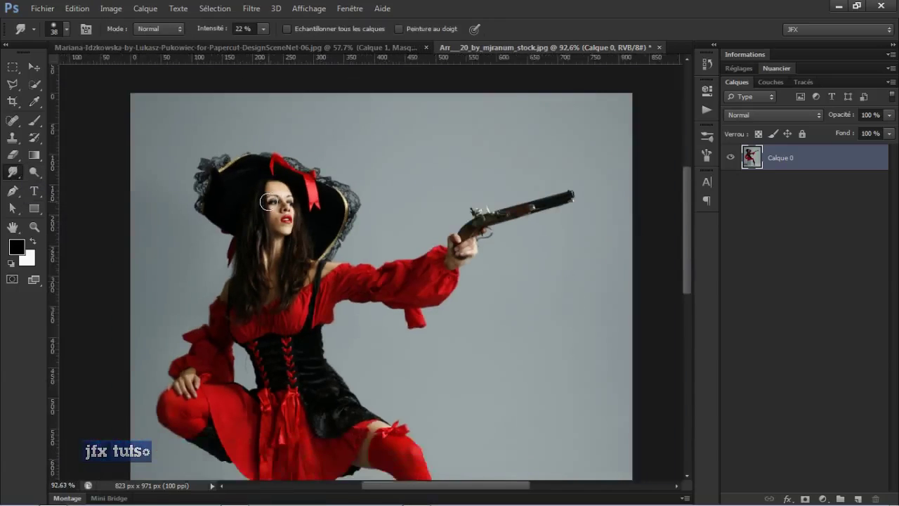
mouse_move(528, 207)
left_mouse_down()
mouse_move(530, 225)
mouse_move(532, 210)
mouse_move(512, 202)
left_mouse_up()
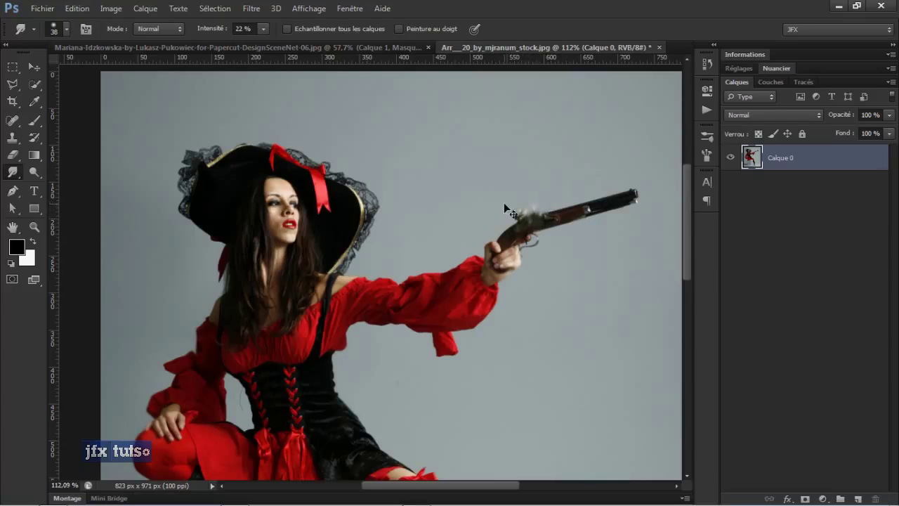
Step: Give the Smudge tool a hard 9 px brush and try it on the upper edge of the raised sleeve
right_click(547, 197)
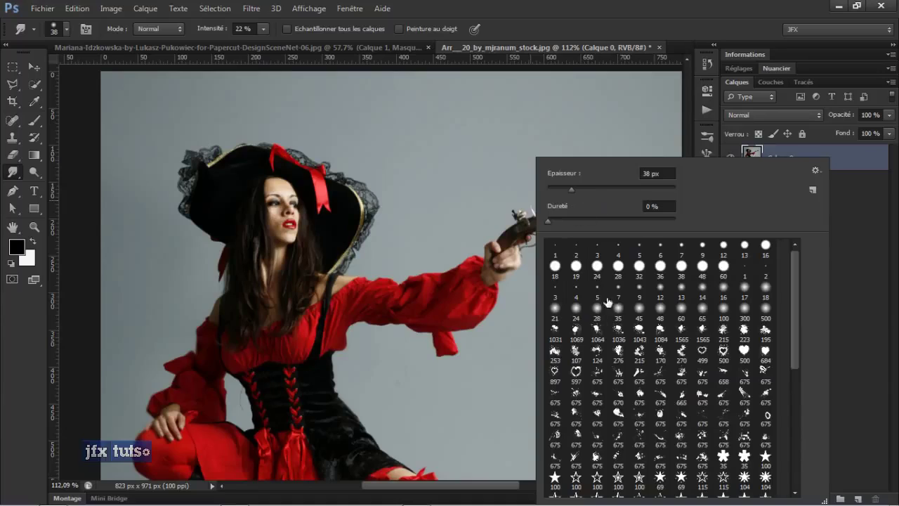
left_click(702, 247)
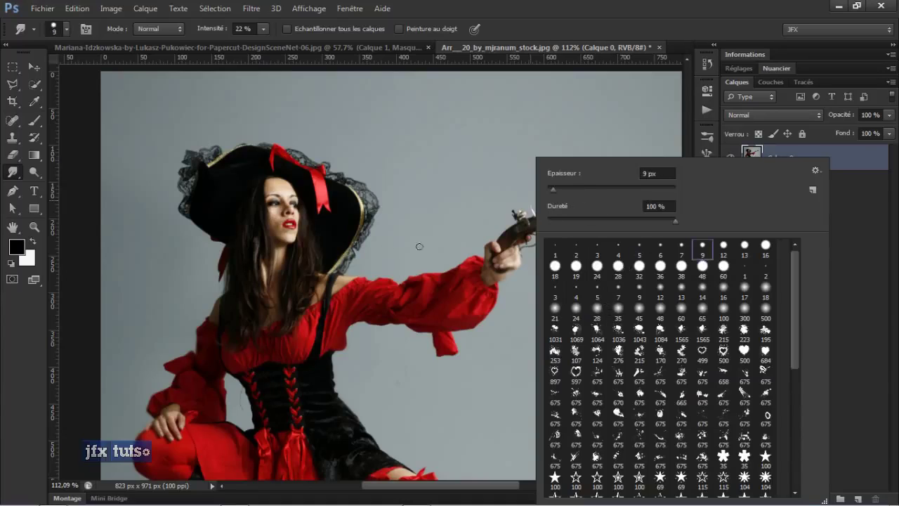
left_click(526, 26)
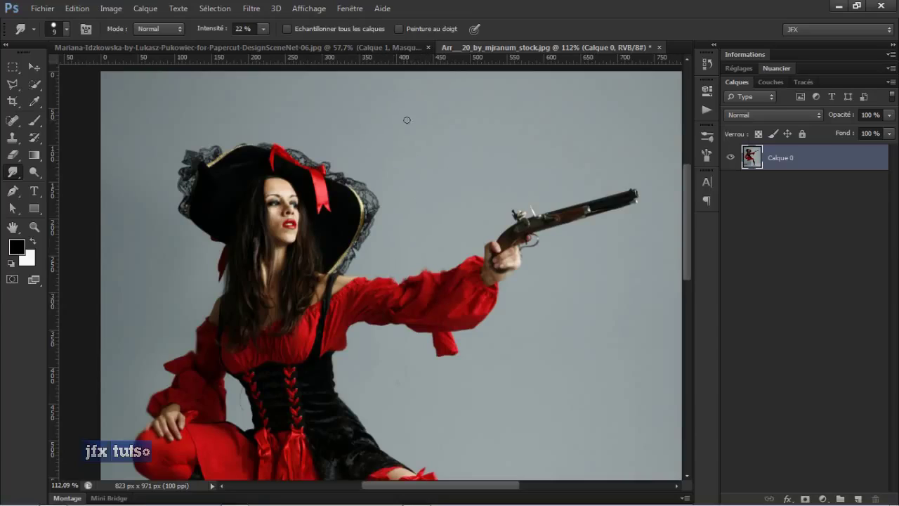
Step: Try a straight smudge at 100% strength from the hat brim across the background, undo it and reset the strength to 22%
left_click(242, 28)
type("100")
left_click(362, 211)
left_click(547, 135, "shift")
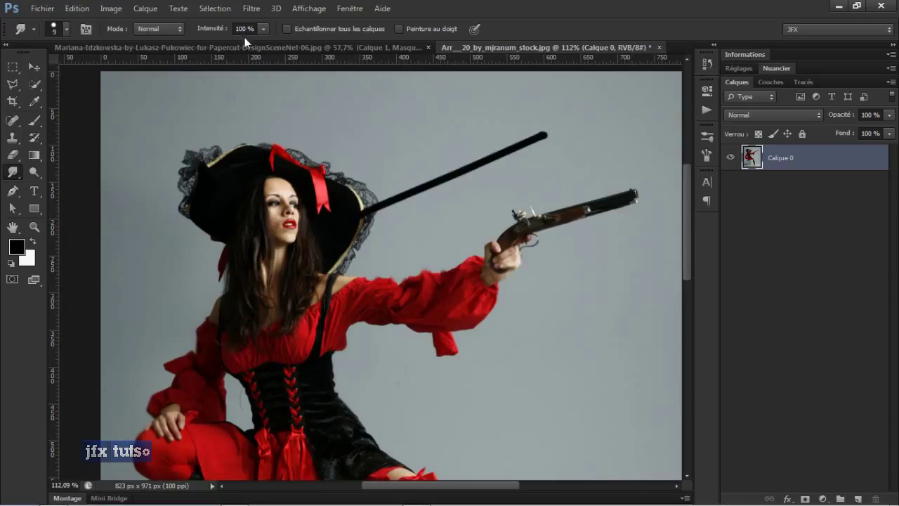
key("ctrl+z")
left_click_drag(224, 34, 160, 38)
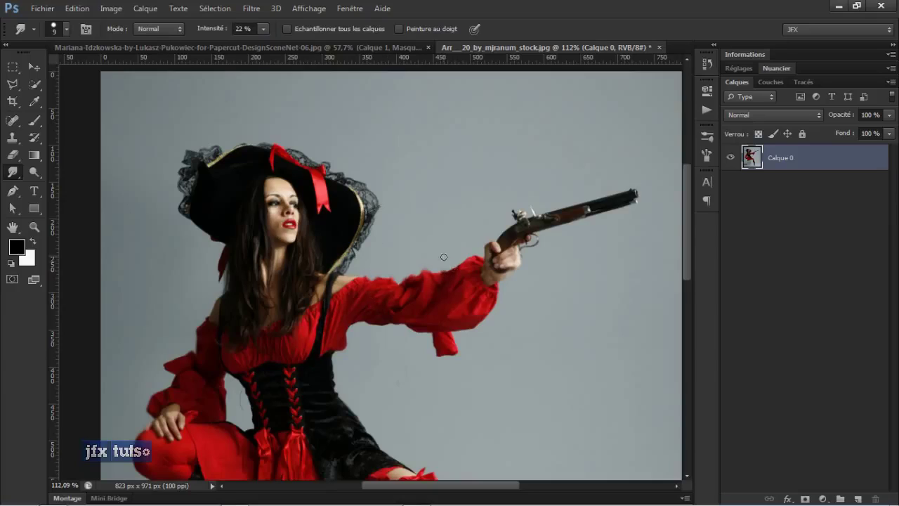
Step: Restore the smudged sleeve edge with the History Brush and duplicate the photo layer
left_click(34, 137)
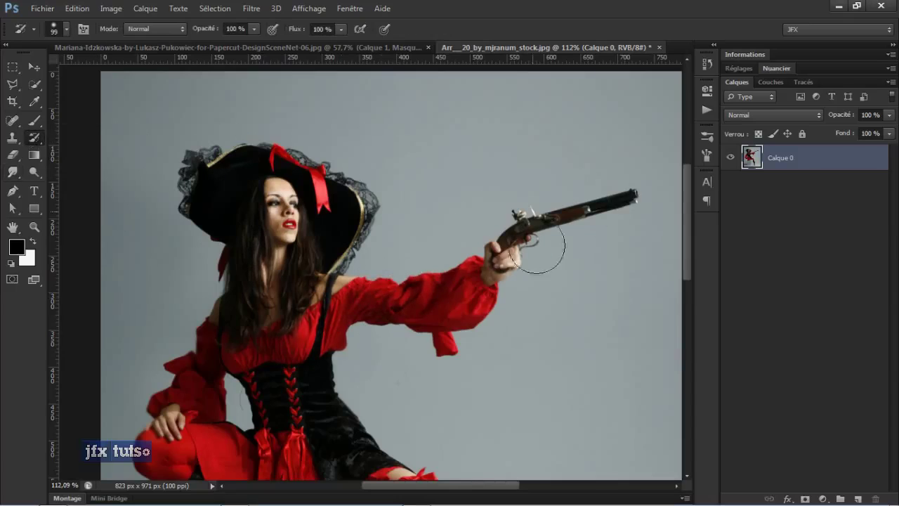
key("ctrl+j")
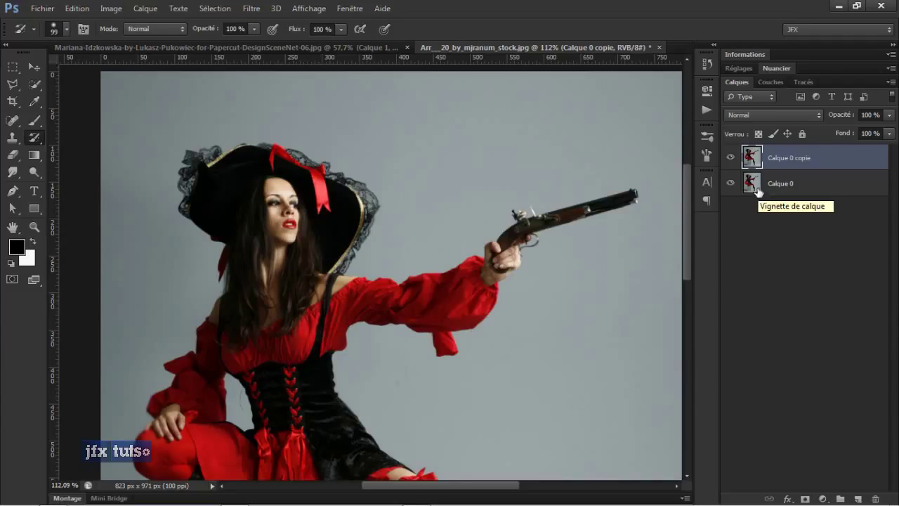
Step: Hide the layer copy and smudge the raised sleeve's upper edge outward on the original layer, Calque 0, at 32% strength
left_click(758, 188)
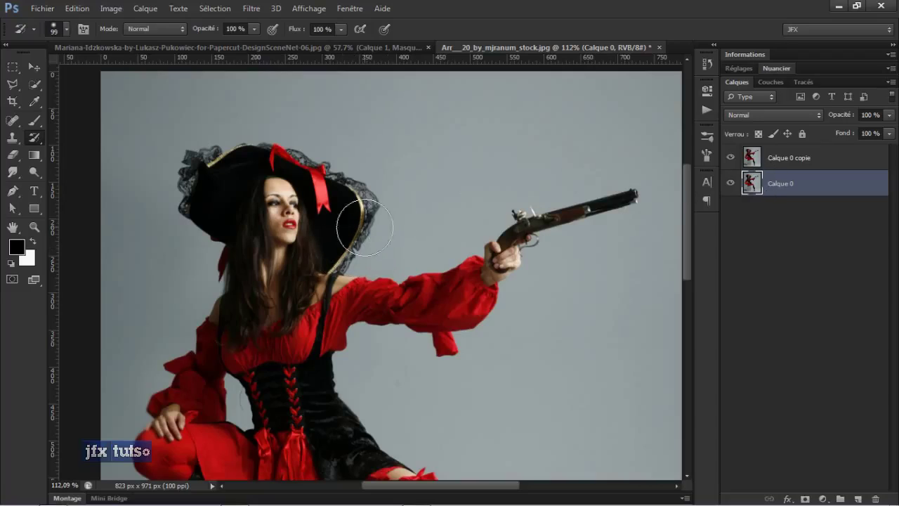
left_click(12, 171)
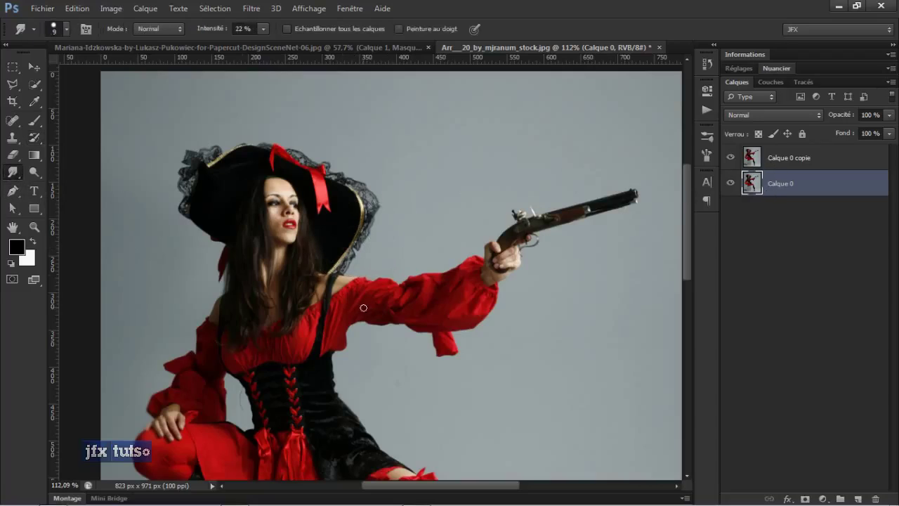
left_click(731, 157)
left_click_drag(210, 33, 217, 33)
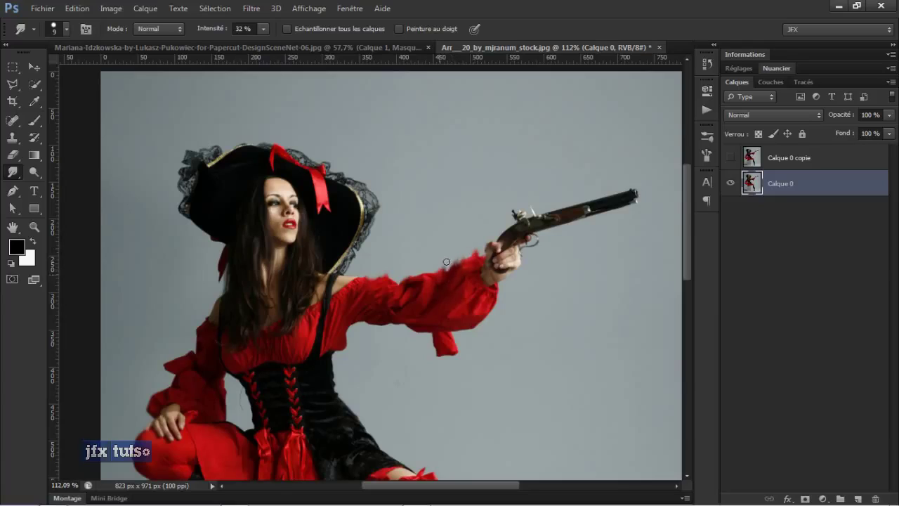
left_click_drag(446, 262, 439, 256)
Step: Show the layer copy, quick-select the grey background around the pistol arm and delete it from the copy
left_click(730, 160)
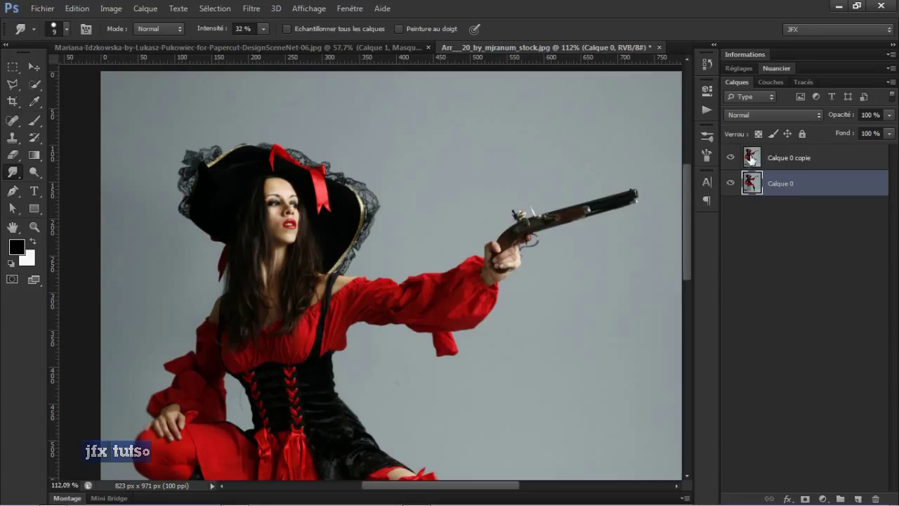
left_click(759, 158)
scroll(461, 176, "down", 3)
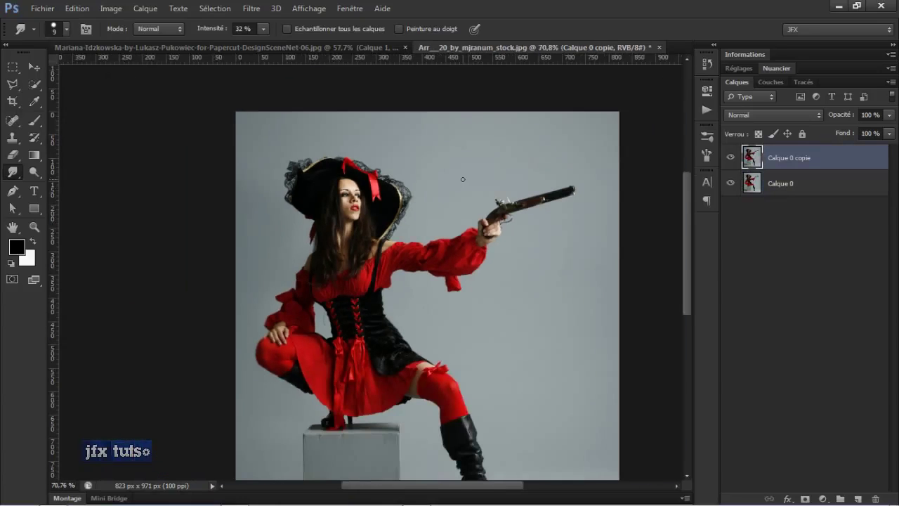
key("w")
mouse_move(480, 152)
left_mouse_down()
mouse_move(450, 134)
mouse_move(562, 330)
mouse_move(564, 380)
left_mouse_up()
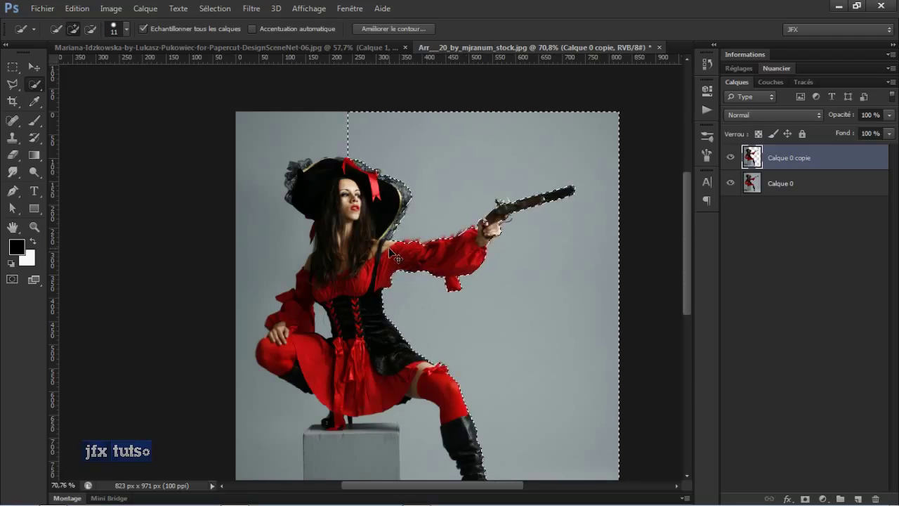
key("ctrl+d")
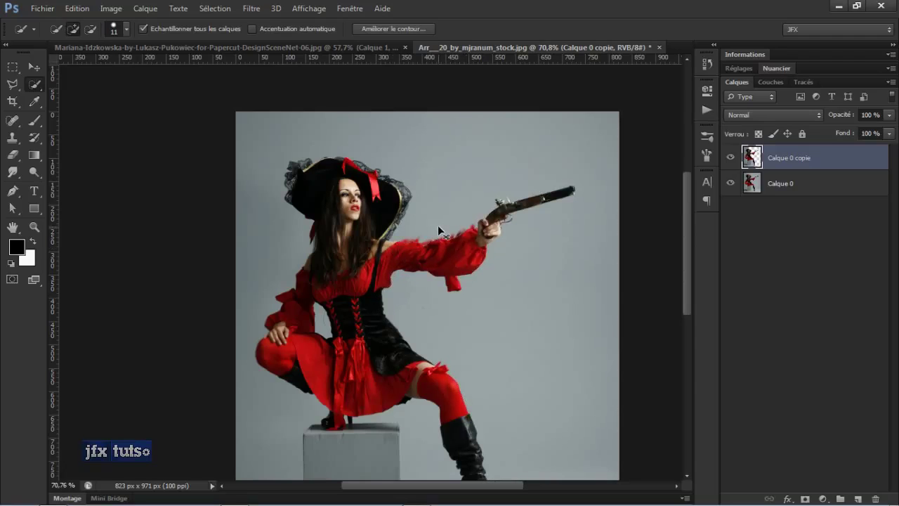
Step: Smudge the sleeve's upper edge and the hat's lace outward on Calque 0, beneath the cut-out copy
scroll(455, 212, "up", 3)
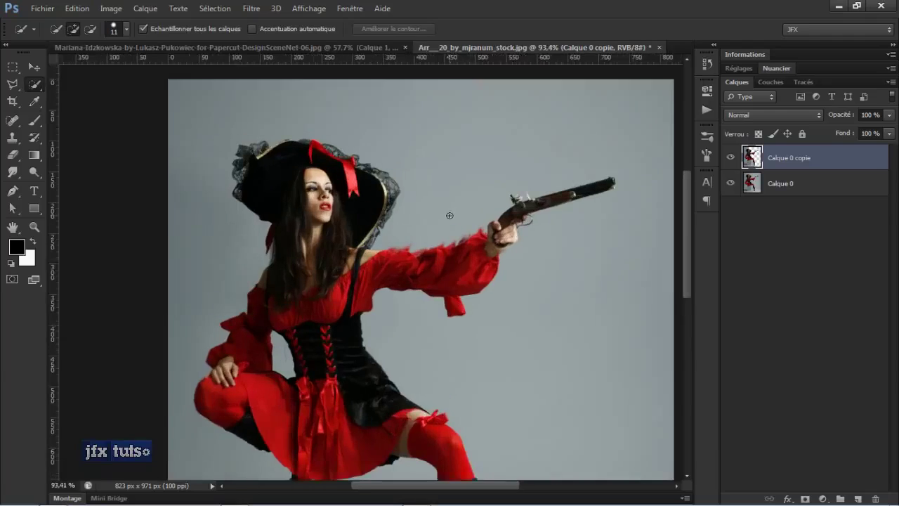
left_click(755, 186)
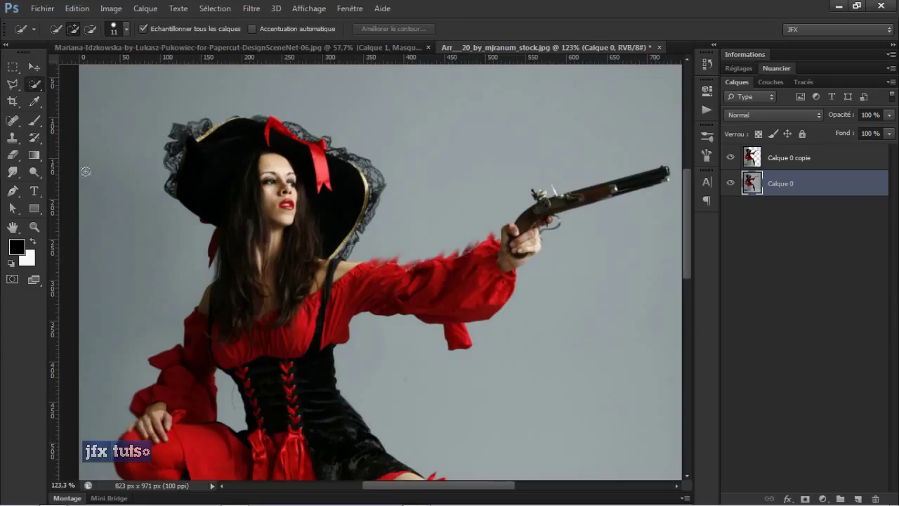
left_click(12, 171)
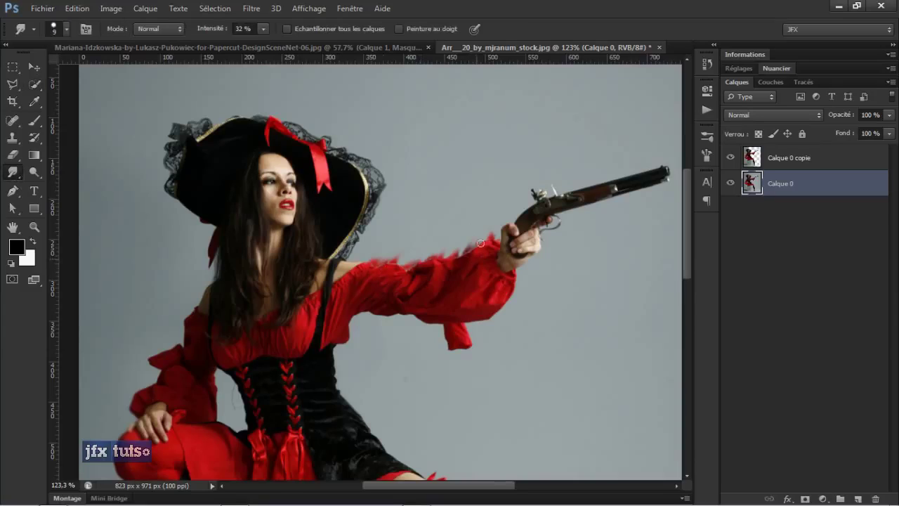
left_click_drag(485, 250, 477, 237)
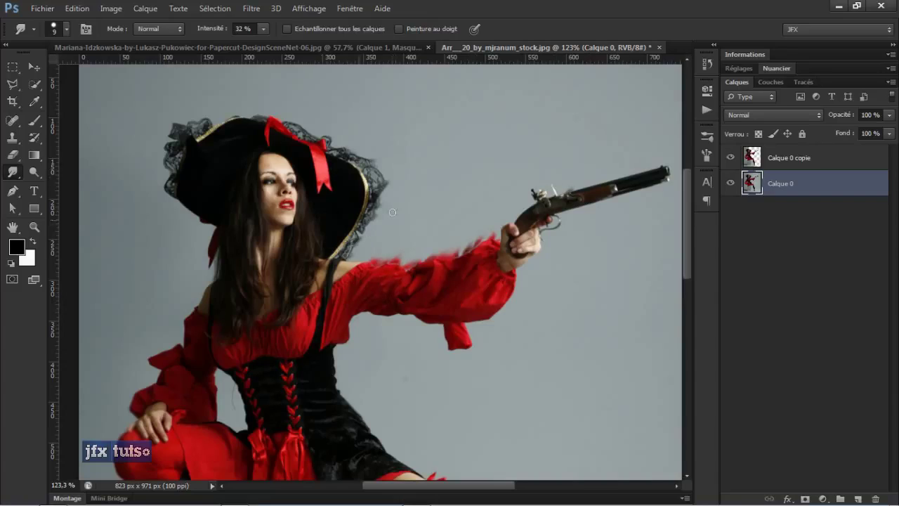
scroll(293, 240, "up", 5)
scroll(288, 233, "down", 3)
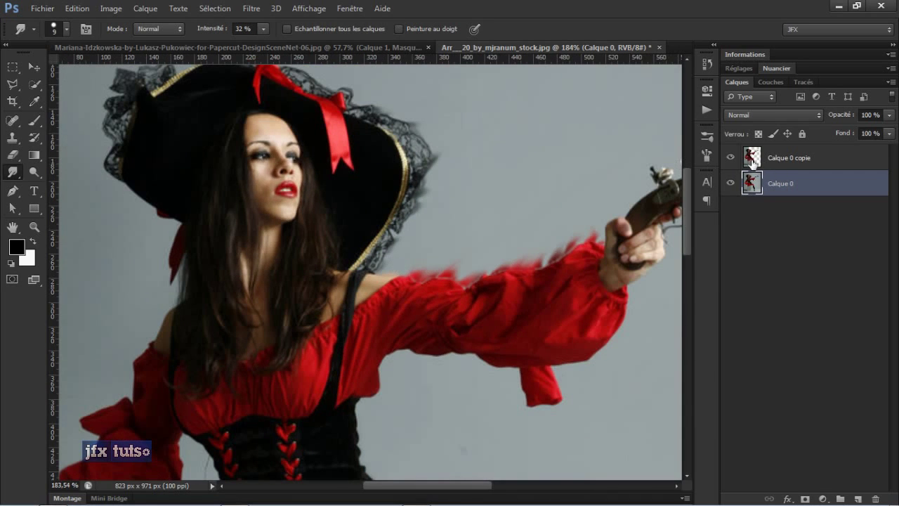
Step: Hide the layer copy and smudge the hat's trim and ribbon, the raised sleeve and the pistol hand on Calque 0
left_click(730, 159)
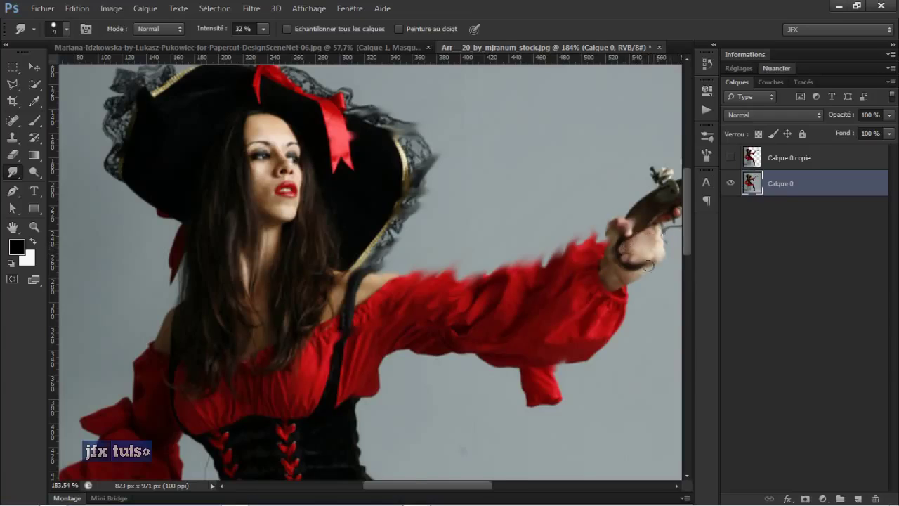
scroll(648, 265, "down", 3)
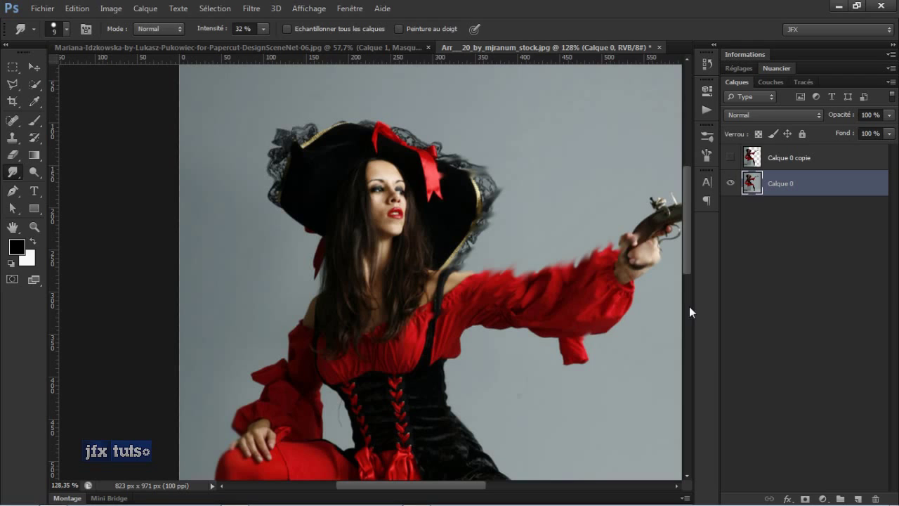
scroll(573, 313, "down", 4)
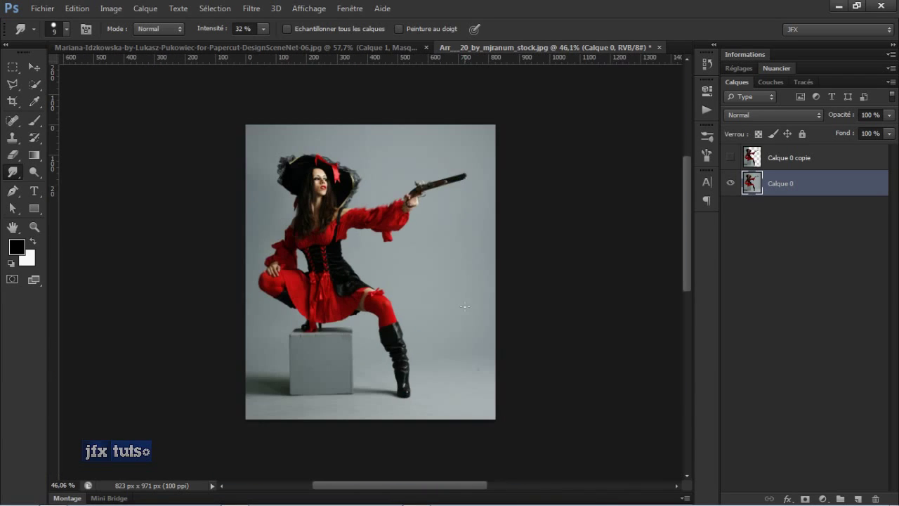
scroll(274, 266, "up", 5)
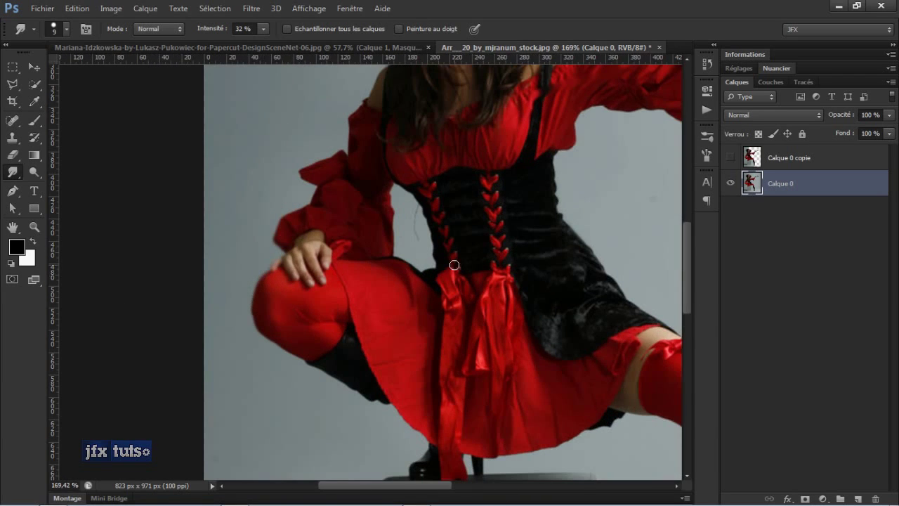
scroll(492, 260, "down", 4)
scroll(365, 267, "up", 3)
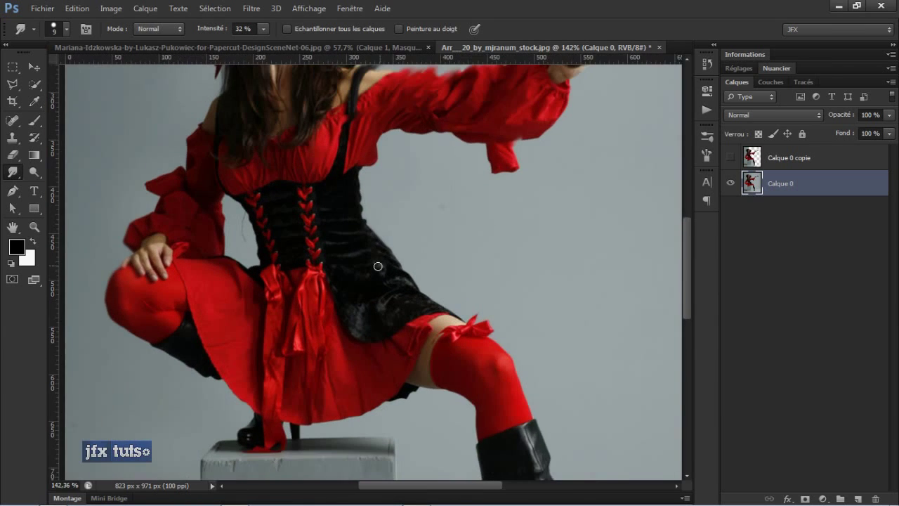
scroll(349, 253, "down", 4)
scroll(109, 323, "up", 2)
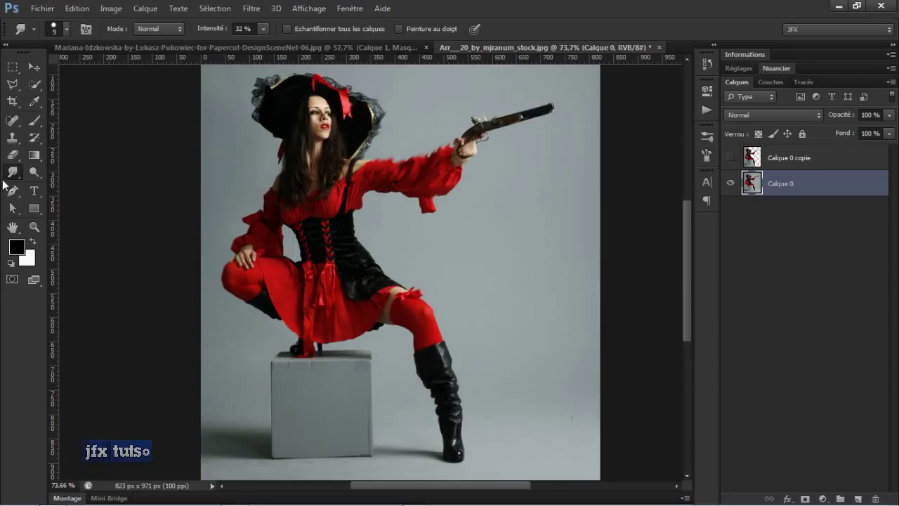
Step: Switch to the other open document, the portrait of the curly-haired woman in the white flowered blouse
key("ctrl+Tab")
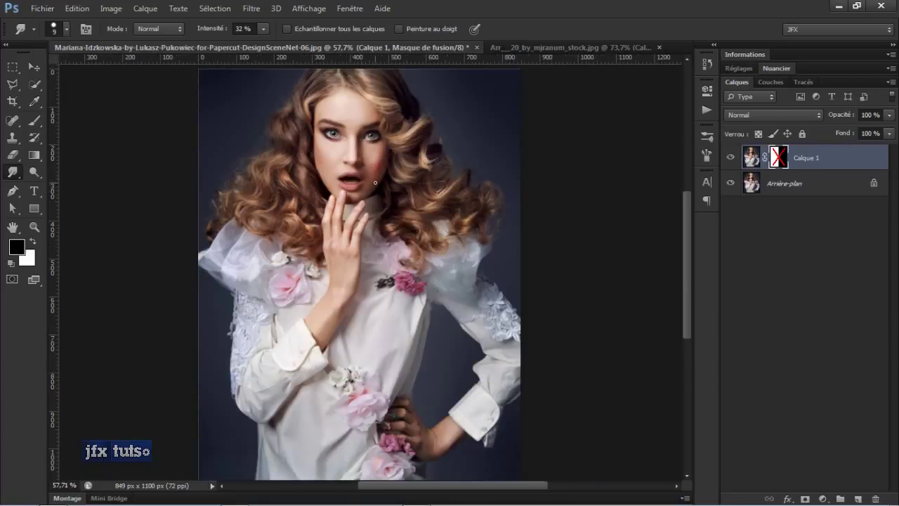
Step: Compare the portrait with and without Calque 1, and with its layer mask disabled and enabled
scroll(375, 183, "up", 2)
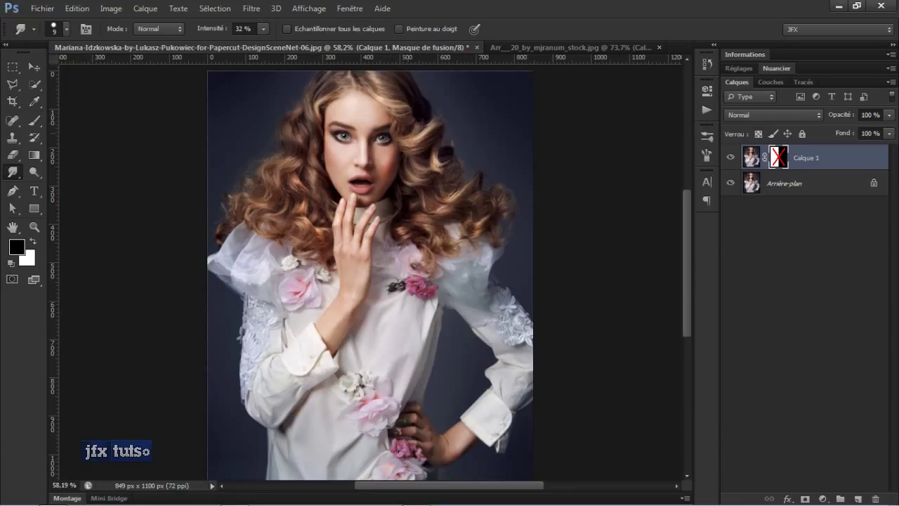
scroll(345, 173, "up", 3)
scroll(421, 106, "up", 1)
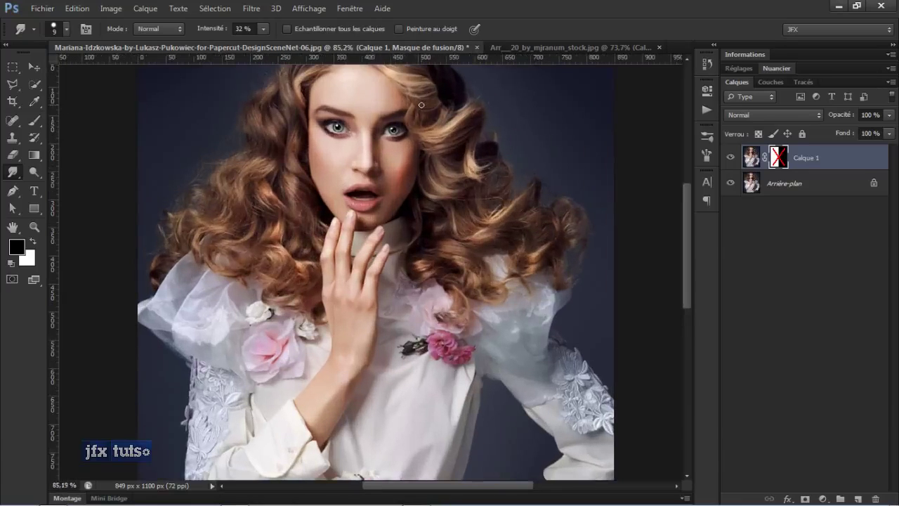
key("v")
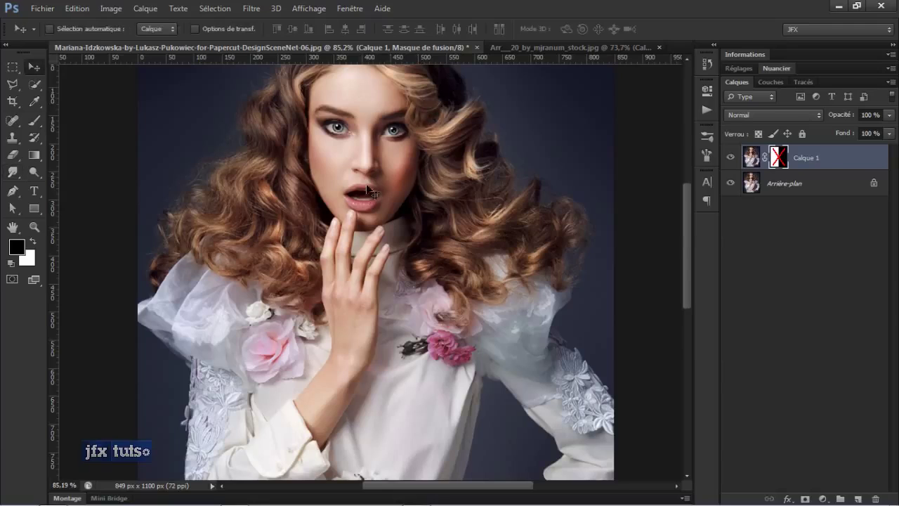
left_click(730, 161)
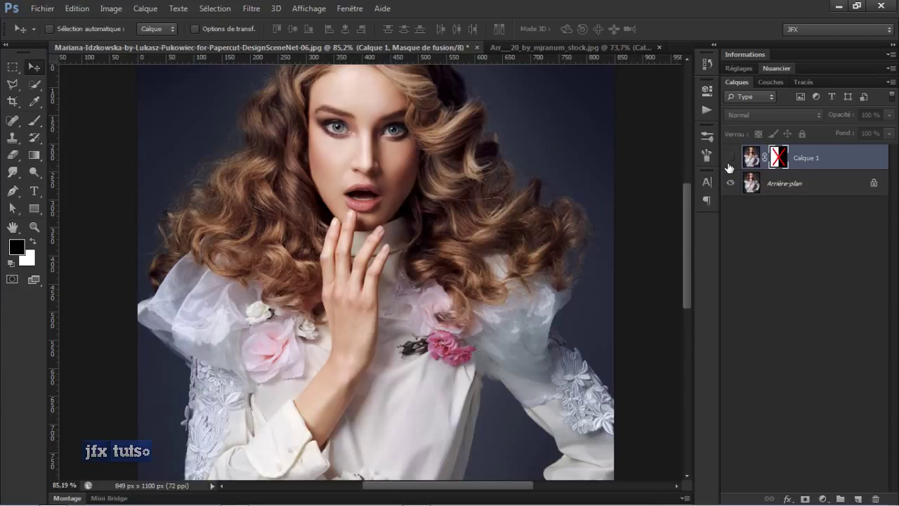
left_click(730, 160)
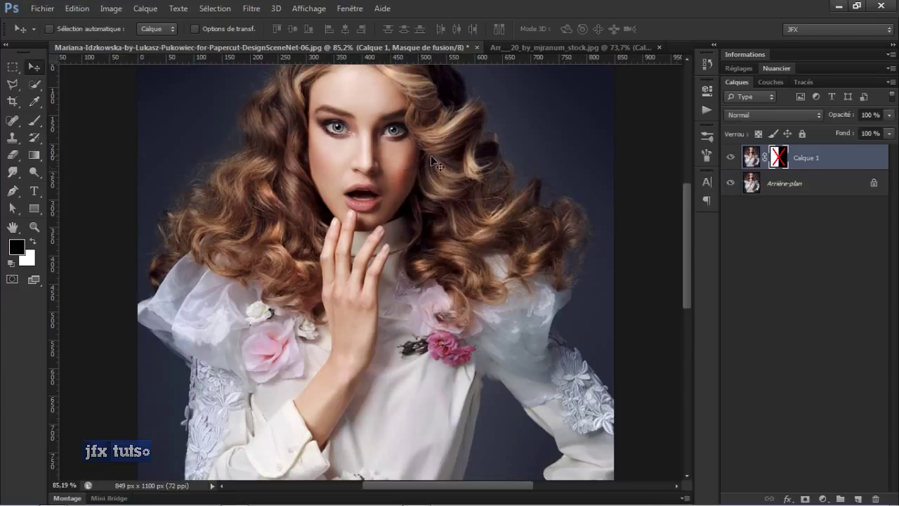
left_click_drag(341, 151, 344, 214)
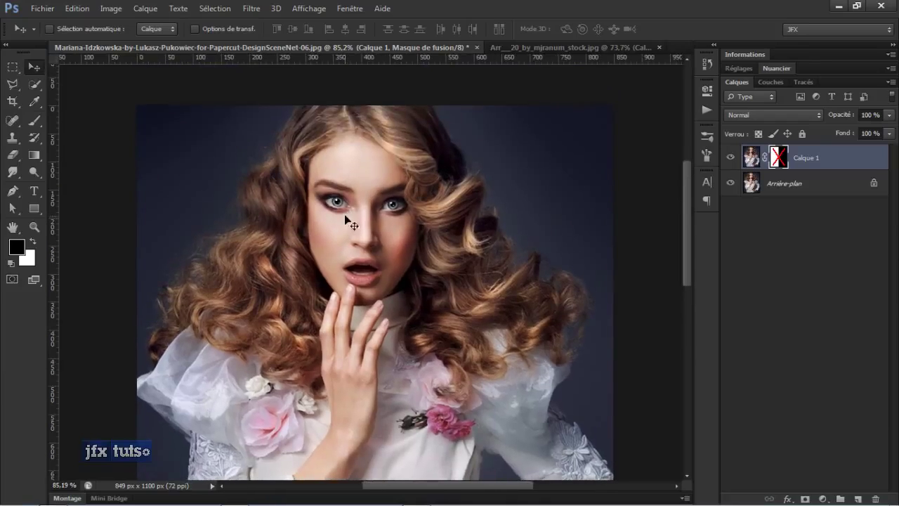
left_click(731, 158)
left_click(732, 159)
left_click(731, 158)
left_click(730, 159)
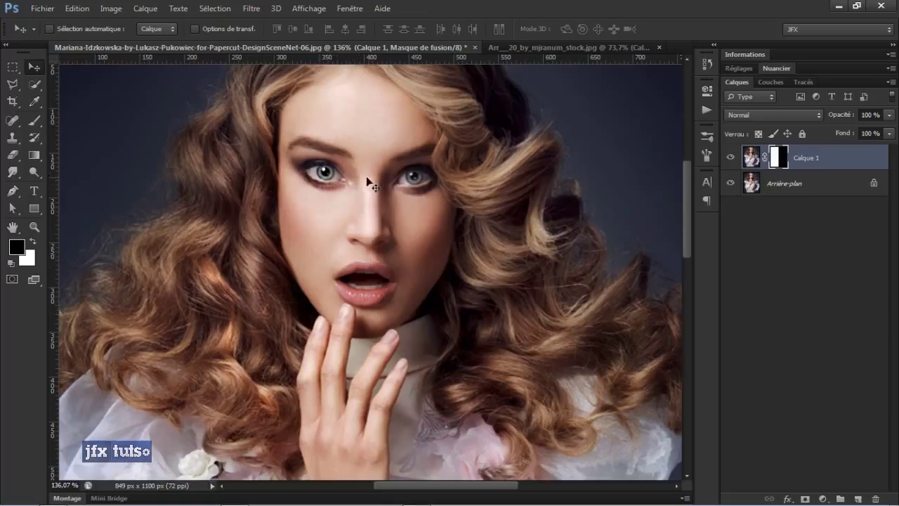
left_click(782, 160, "shift")
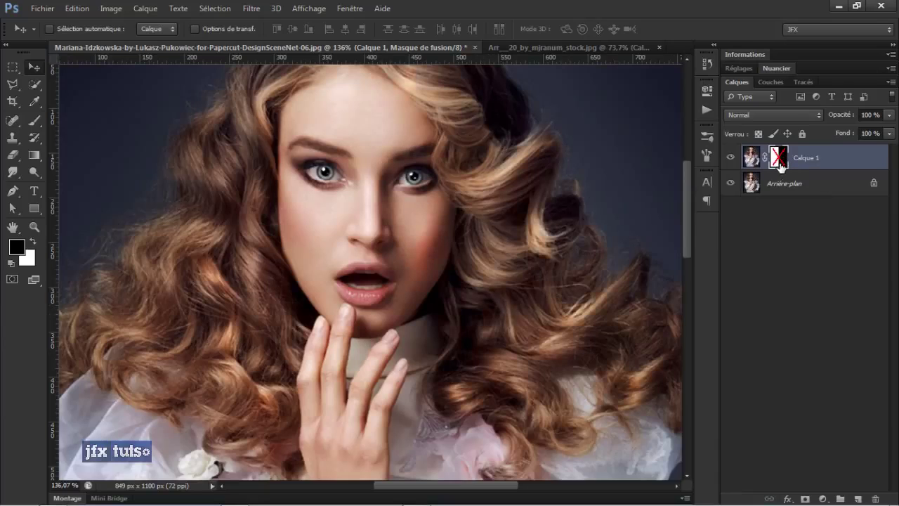
left_click(781, 166, "shift")
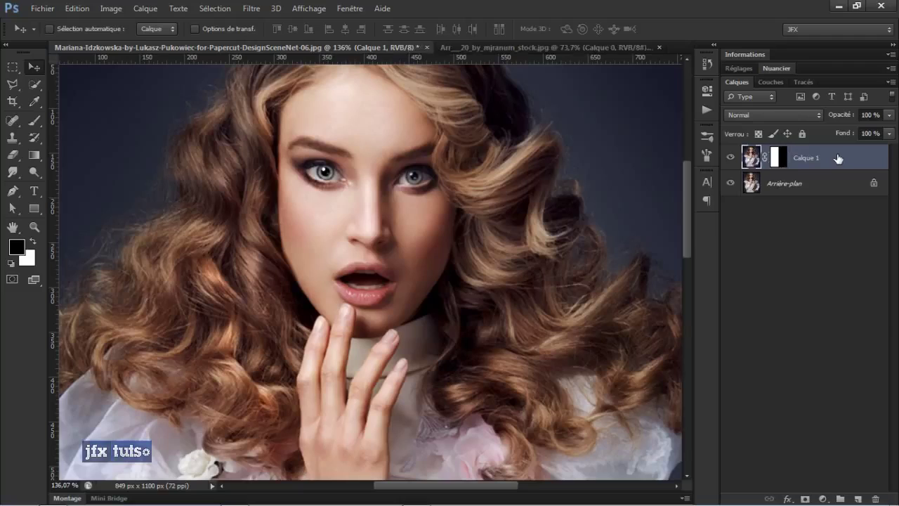
Step: Merge Calque 1 into the Arrière-plan layer and duplicate the merged layer
key("ctrl+e")
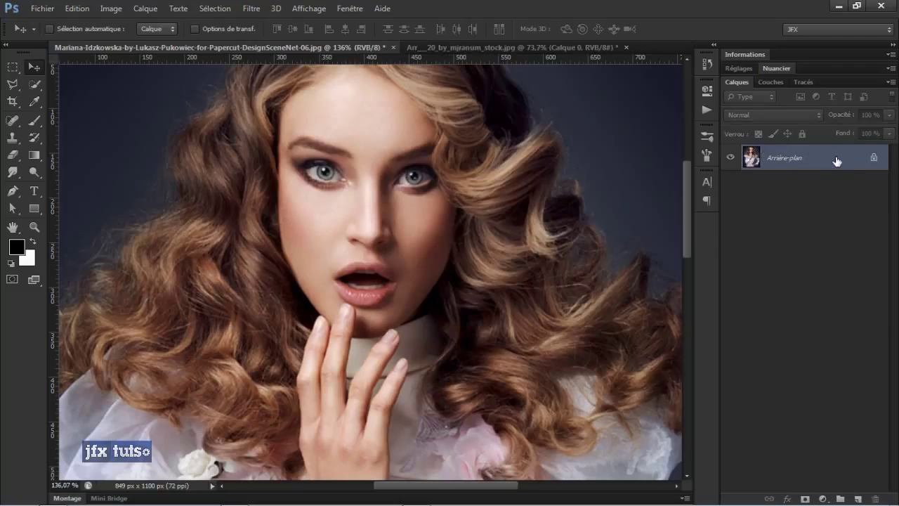
key("ctrl+j")
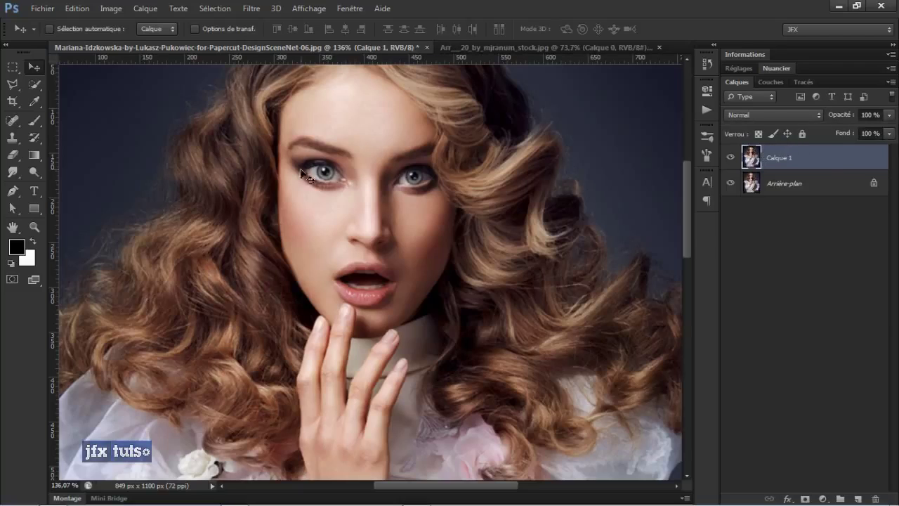
Step: Activate the Dodge tool (Outil Densité -), review its brush presets and tonal ranges, and try the Tons clairs range
left_click(31, 177)
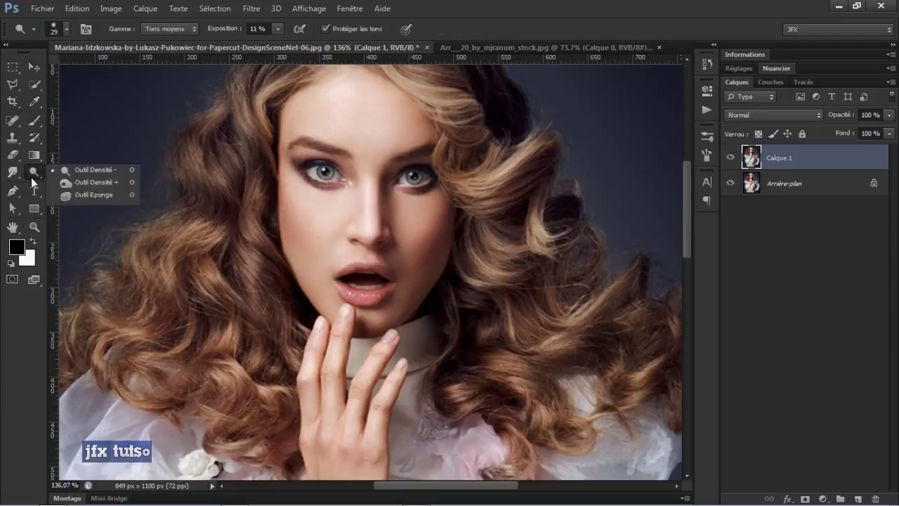
left_click(109, 171)
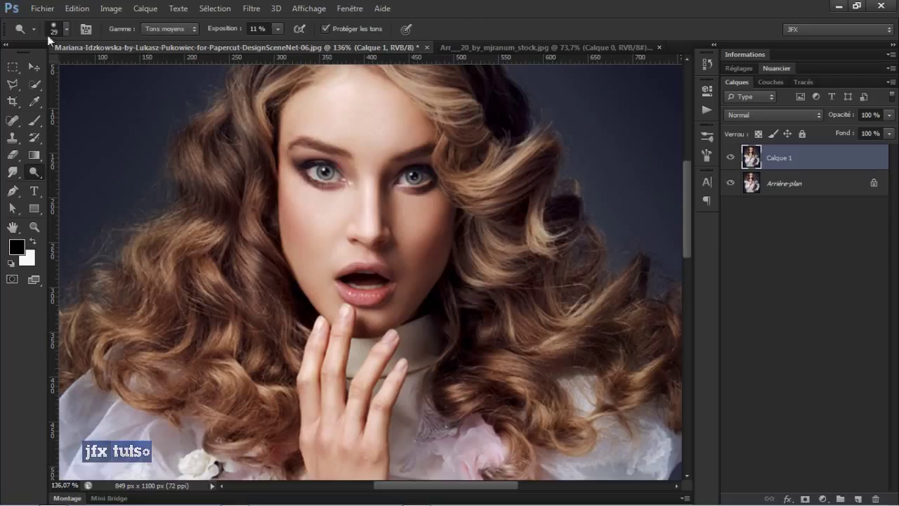
left_click(69, 30)
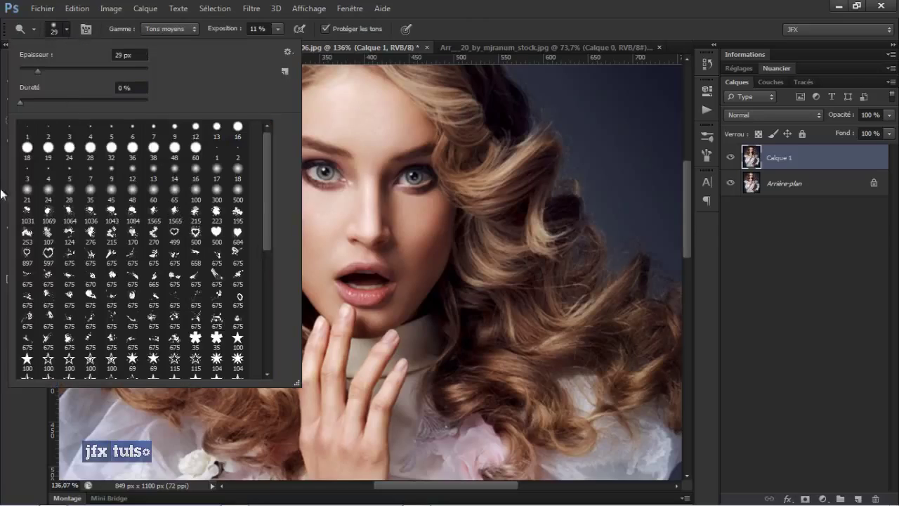
left_click(404, 37)
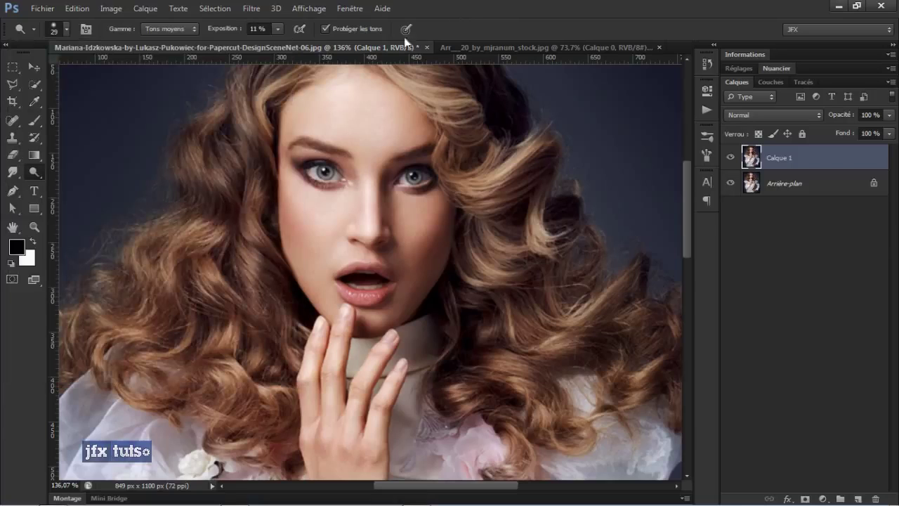
left_click(147, 26)
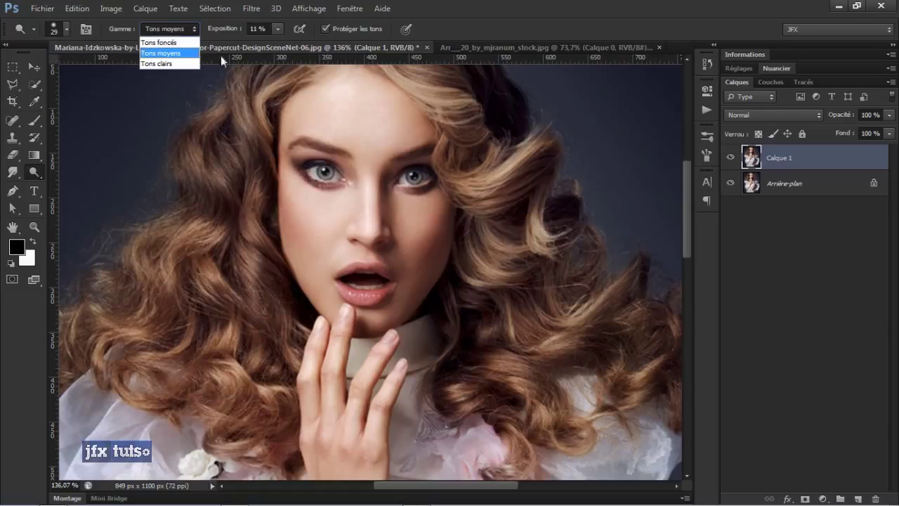
left_click(436, 8)
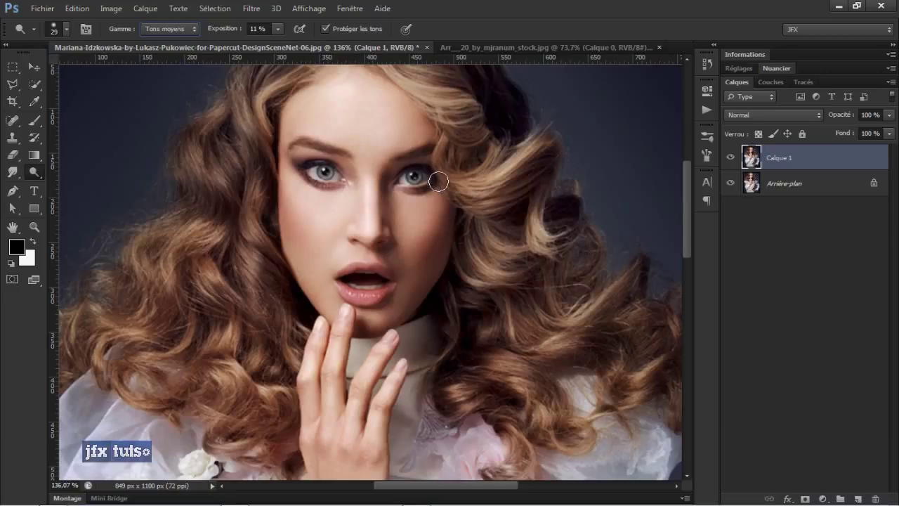
key("alt+shift+h")
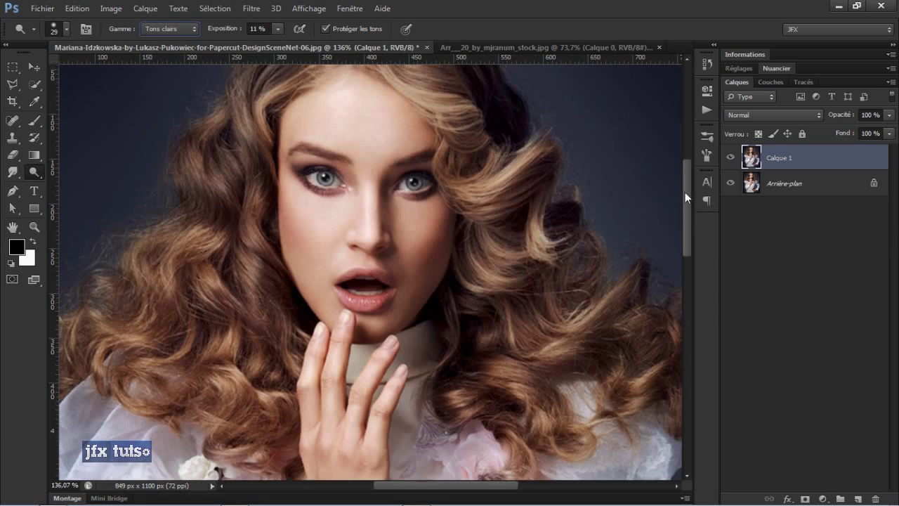
Step: Dodge the curls on the left side of the hair with the Tons moyens range at 11% exposure and compare before and after
scroll(685, 192, "up", 3)
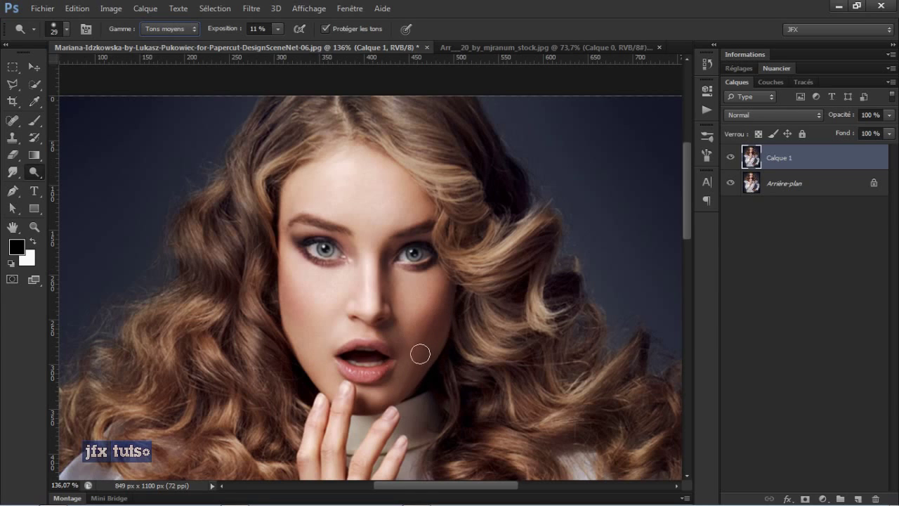
left_click_drag(327, 377, 354, 102)
left_click_drag(357, 277, 317, 92)
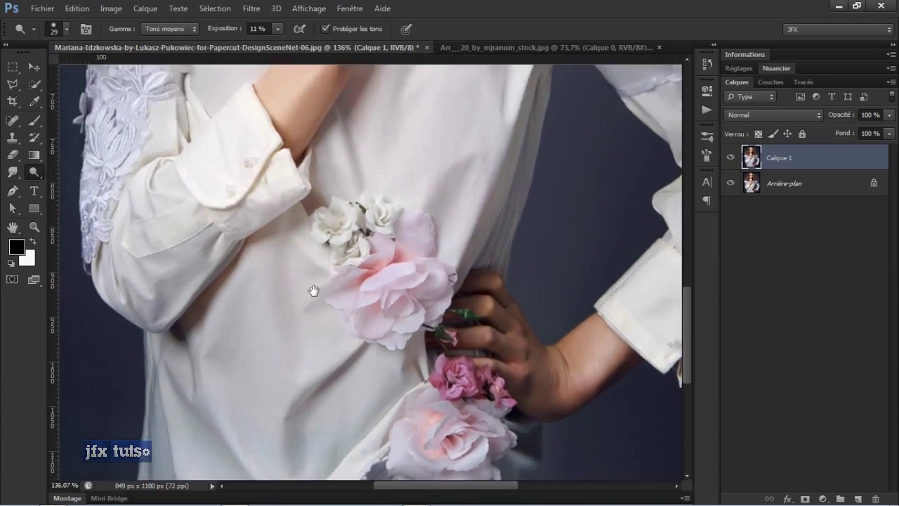
mouse_move(313, 290)
left_mouse_down()
mouse_move(321, 391)
mouse_move(357, 271)
mouse_move(353, 372)
mouse_move(375, 230)
left_mouse_up()
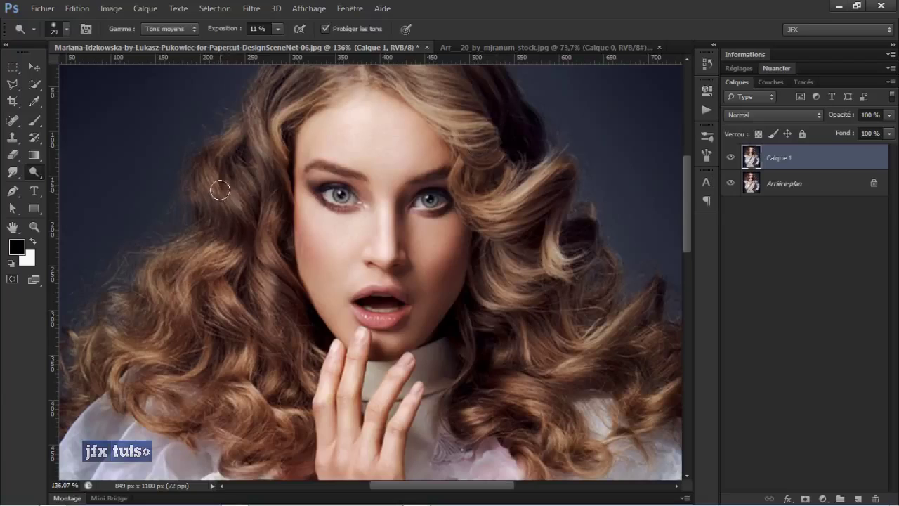
mouse_move(237, 190)
left_mouse_down()
mouse_move(240, 165)
mouse_move(248, 169)
mouse_move(241, 161)
mouse_move(243, 211)
mouse_move(234, 134)
mouse_move(261, 233)
mouse_move(246, 194)
left_mouse_up()
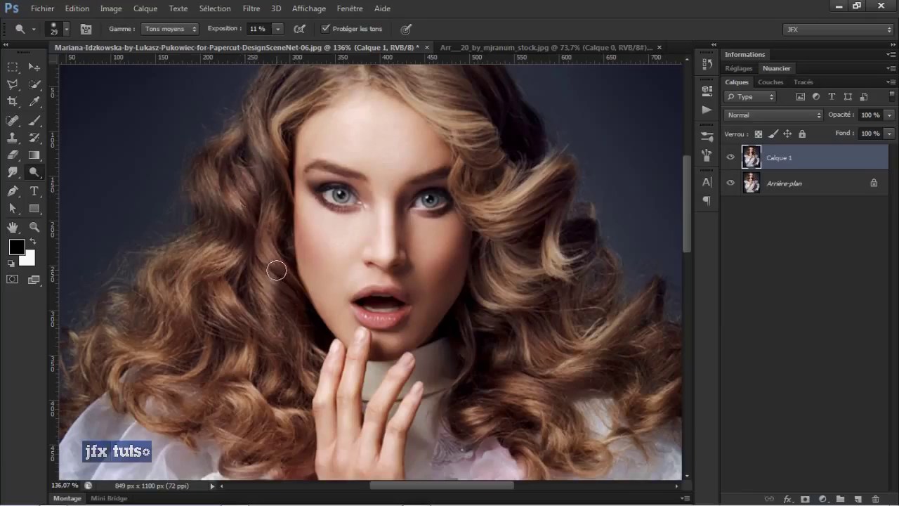
key("ctrl+z")
key("ctrl+z")
scroll(273, 174, "down", 2)
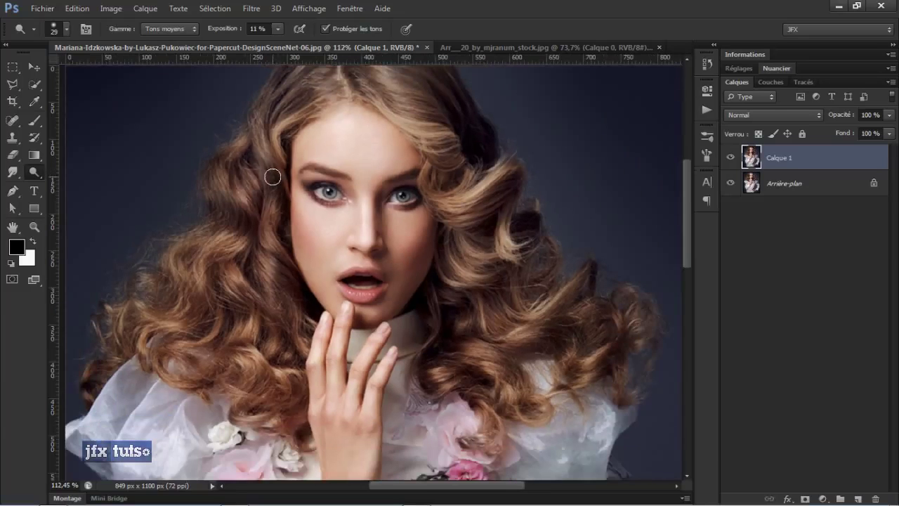
Step: Set the Dodge range to Tons clairs and lighten the highlights in the curls on the right side of the hair
left_click(167, 29)
left_click(176, 63)
mouse_move(393, 107)
left_mouse_down()
mouse_move(417, 131)
mouse_move(381, 104)
mouse_move(423, 136)
mouse_move(441, 134)
mouse_move(396, 111)
mouse_move(391, 106)
mouse_move(405, 114)
mouse_move(389, 82)
mouse_move(407, 114)
mouse_move(386, 76)
mouse_move(402, 97)
left_mouse_up()
scroll(397, 109, "down", 2)
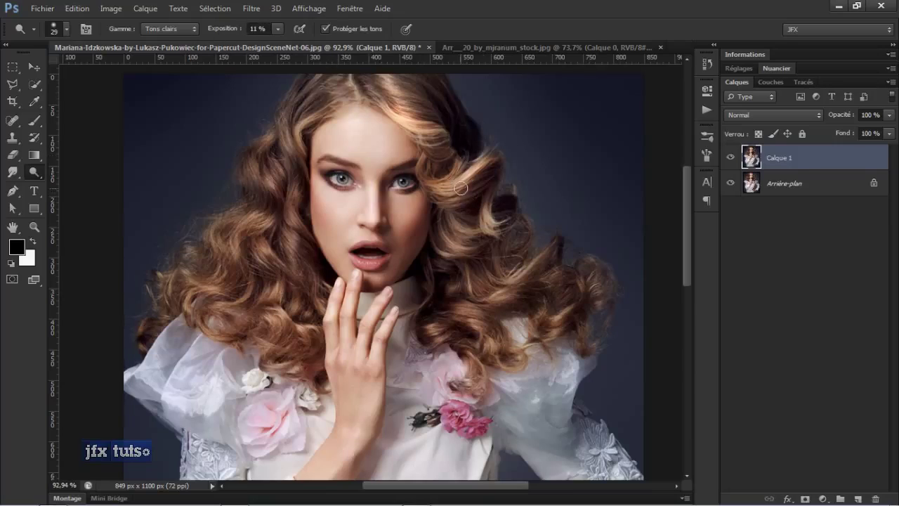
key("ctrl+z")
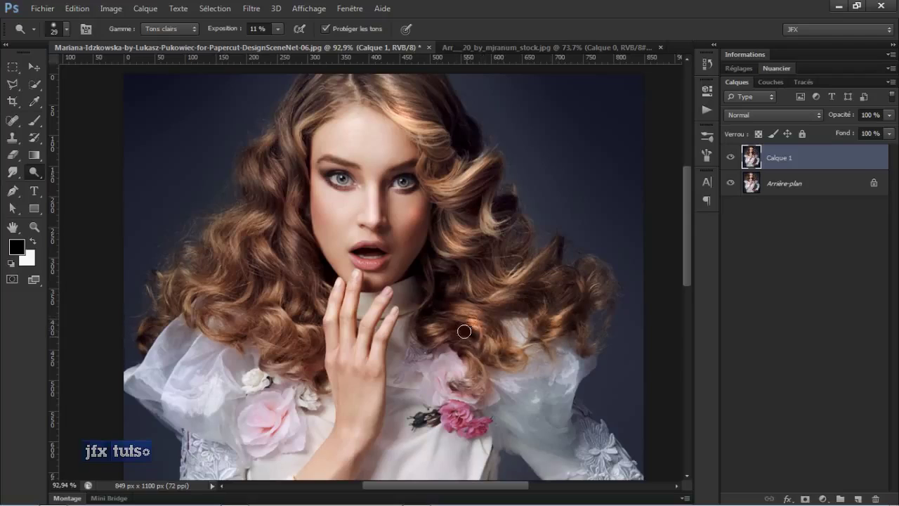
Step: Set the Dodge range back to Tons moyens and lighten the irises of both eyes
left_click(33, 171)
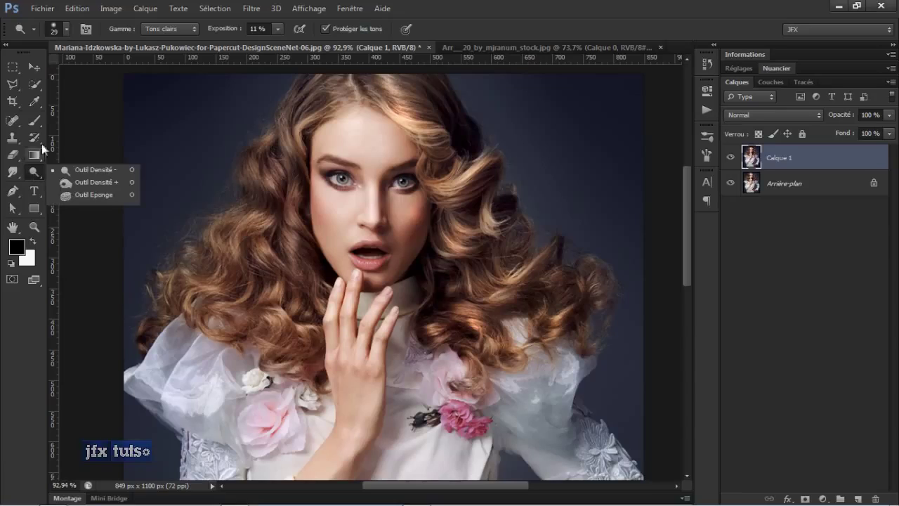
left_click(171, 29)
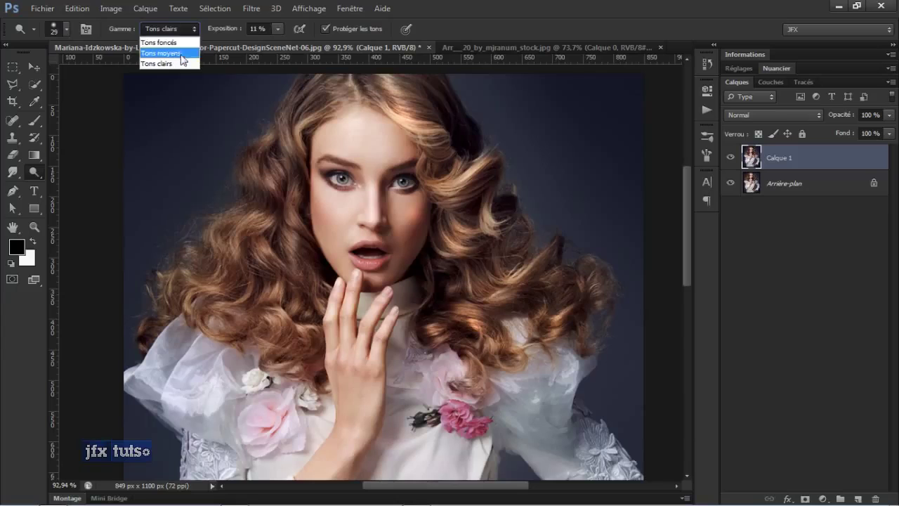
left_click(162, 53)
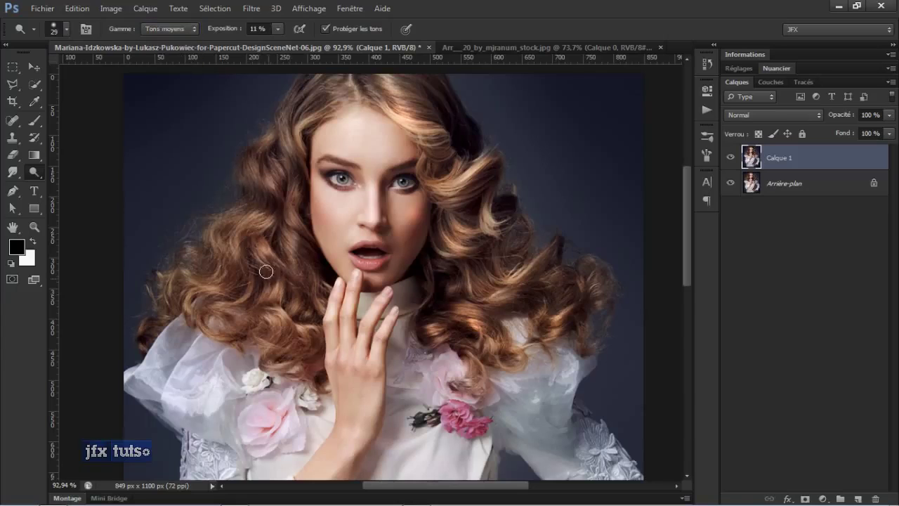
scroll(264, 250, "up", 2)
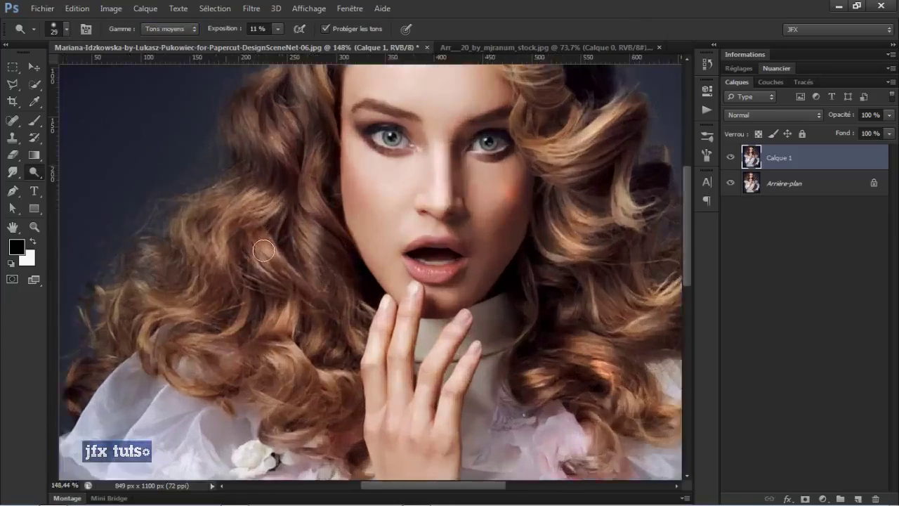
scroll(263, 250, "up", 1)
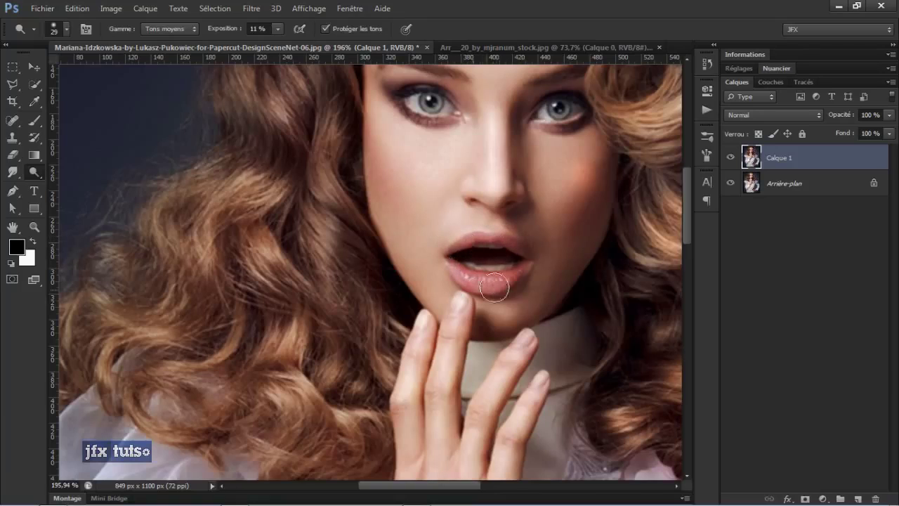
scroll(477, 193, "down", 1)
scroll(477, 193, "up", 2)
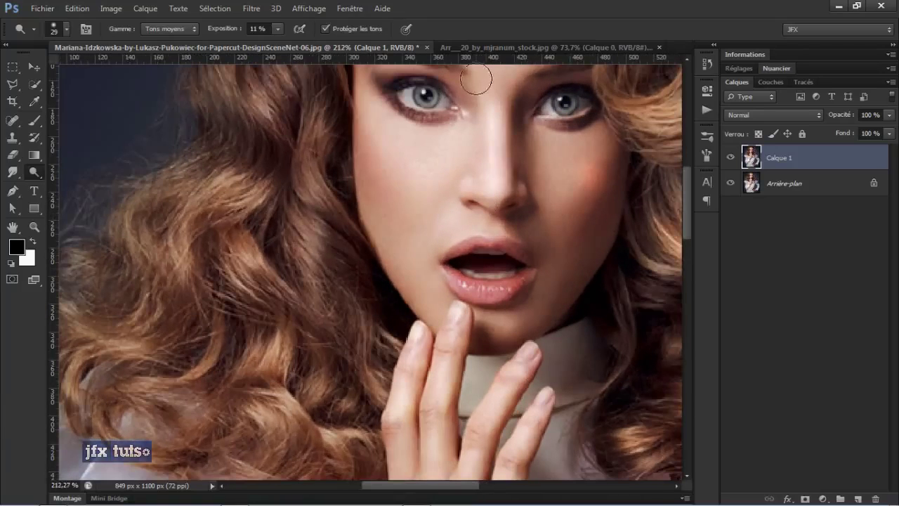
left_click_drag(443, 84, 428, 95)
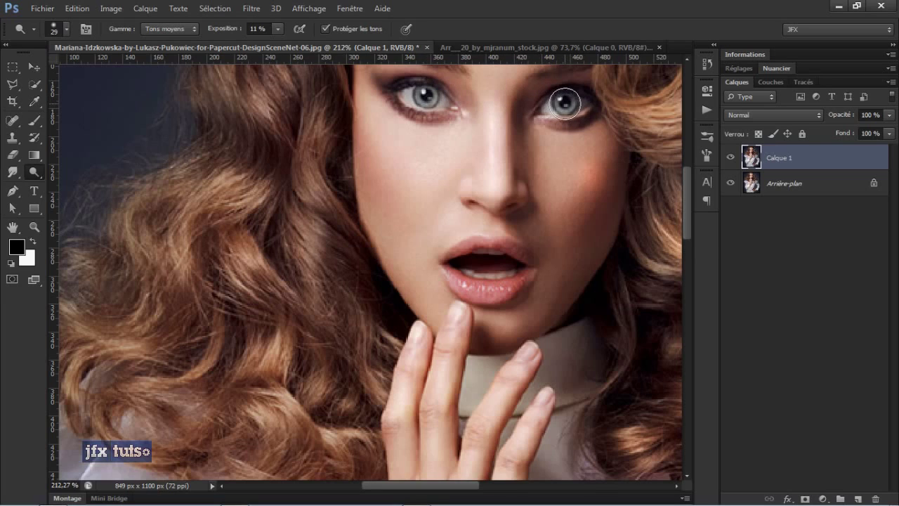
left_click_drag(566, 103, 566, 111)
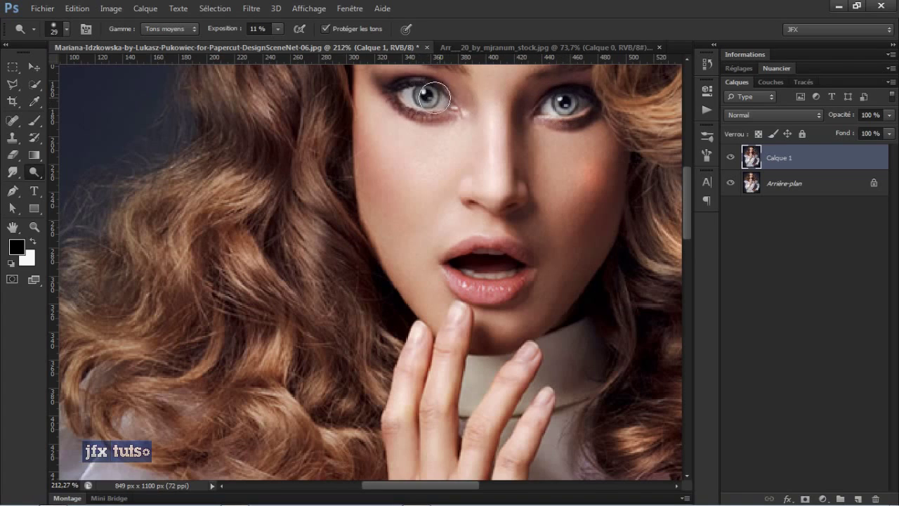
scroll(449, 158, "down", 8)
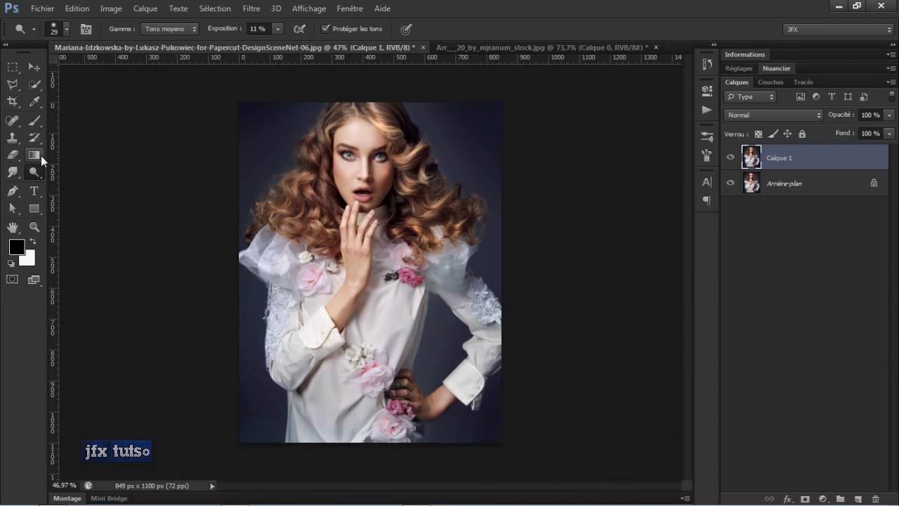
scroll(361, 263, "up", 2)
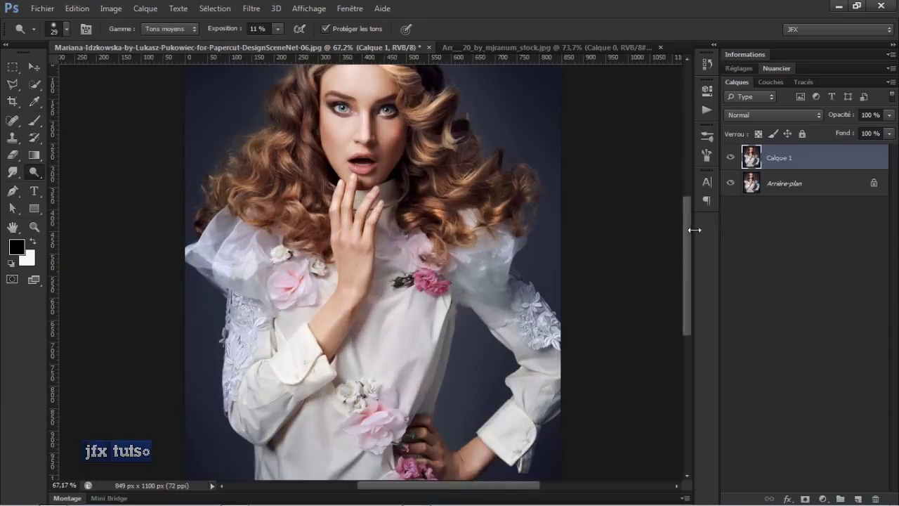
Step: Activate the Burn tool (Outil Densité +), set its exposure to 20%, and choose the Tons foncés range
scroll(683, 219, "up", 3)
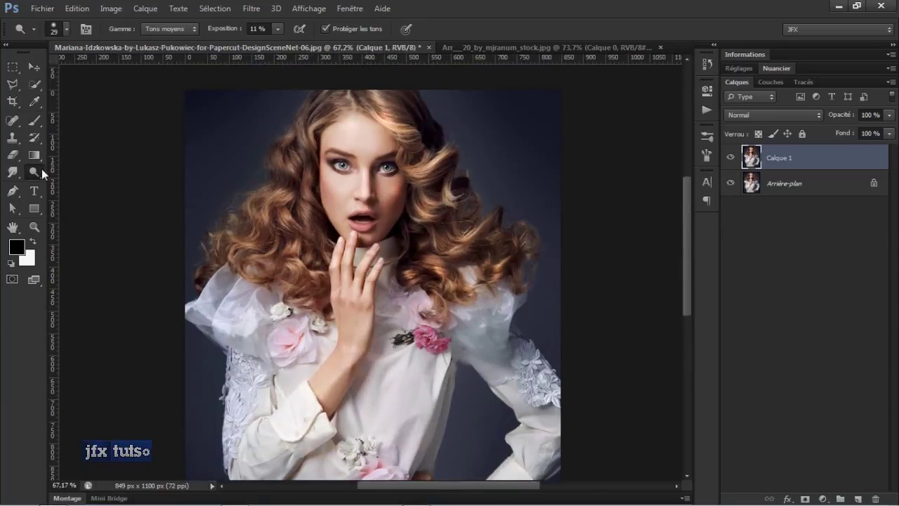
right_click(41, 168)
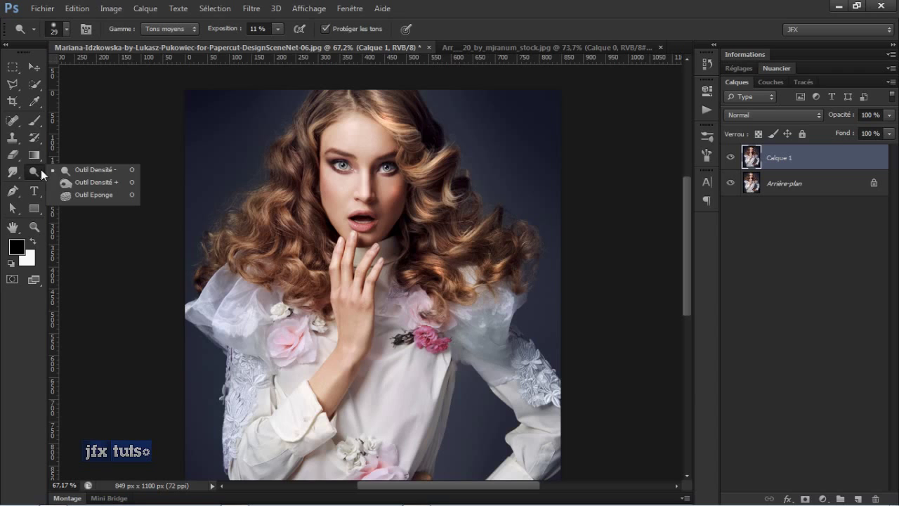
left_click(106, 187)
scroll(342, 186, "up", 3)
scroll(315, 182, "up", 2)
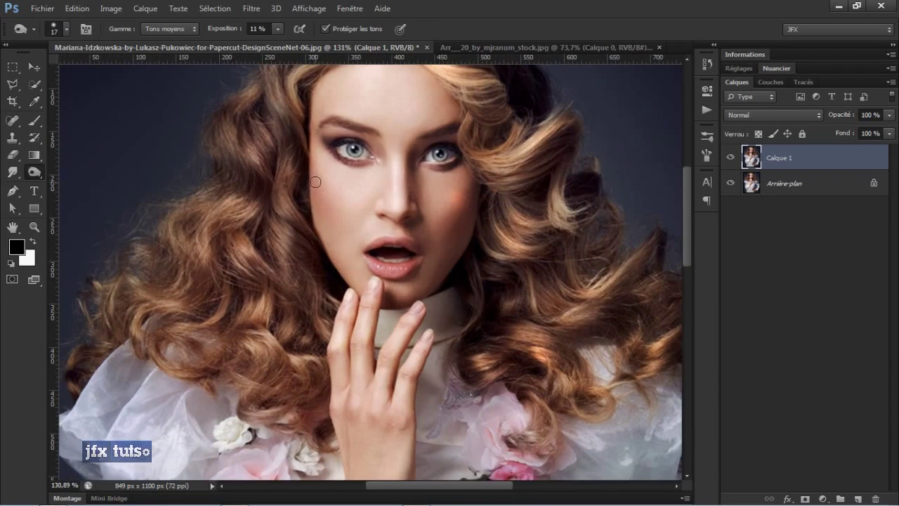
scroll(212, 223, "down", 3)
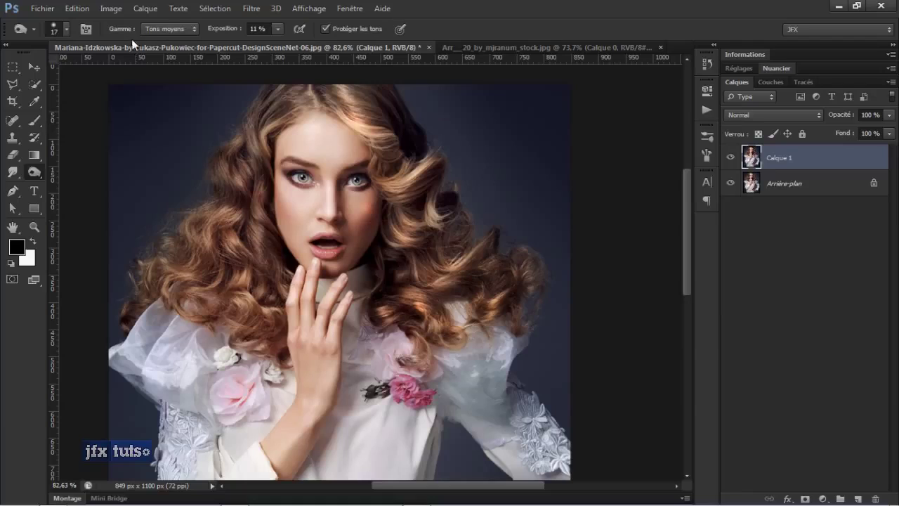
left_click_drag(210, 29, 243, 31)
left_click(159, 29)
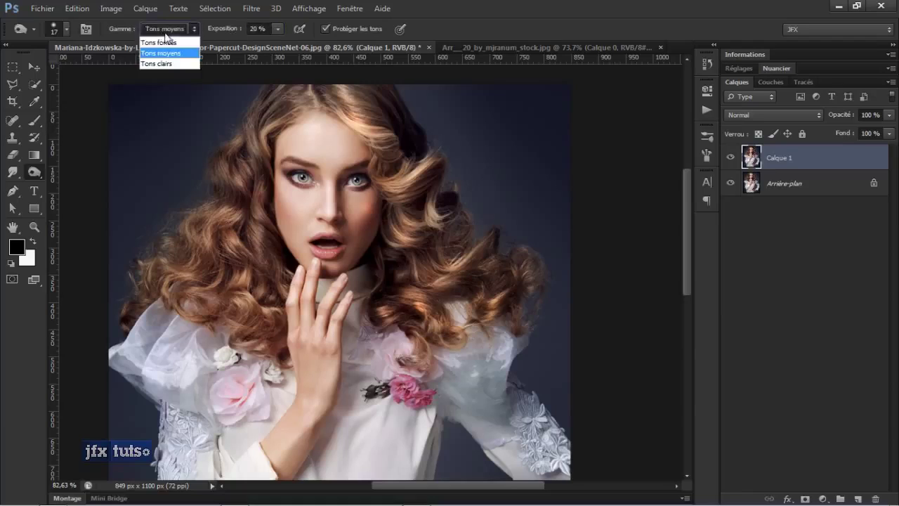
left_click(167, 40)
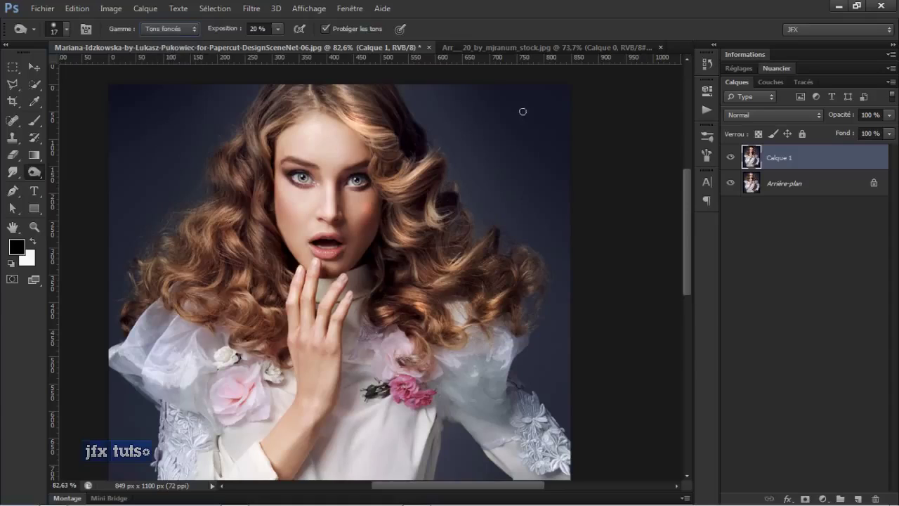
Step: Try burning the dark blue background to the right of the hair, and undo the test strokes
mouse_move(508, 101)
left_mouse_down()
mouse_move(509, 139)
mouse_move(516, 107)
mouse_move(495, 129)
mouse_move(500, 109)
left_mouse_up()
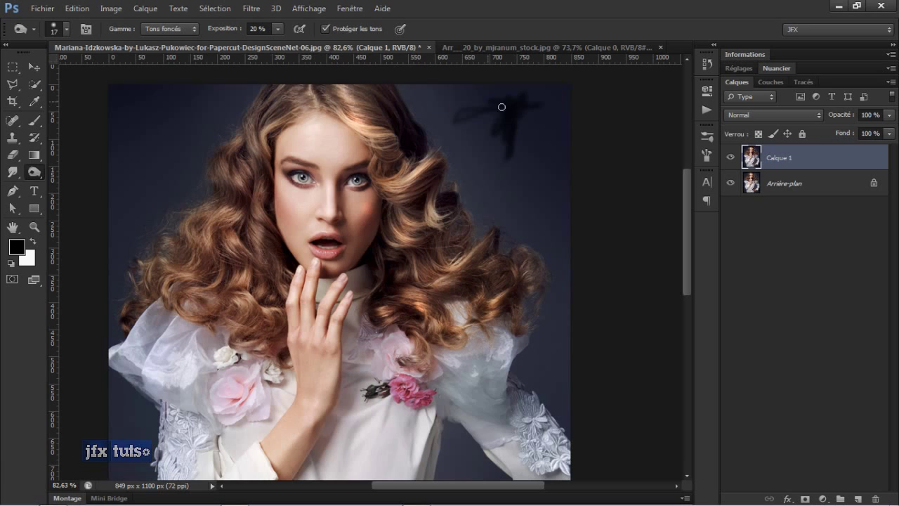
key("ctrl+alt+z")
key("ctrl+alt+z")
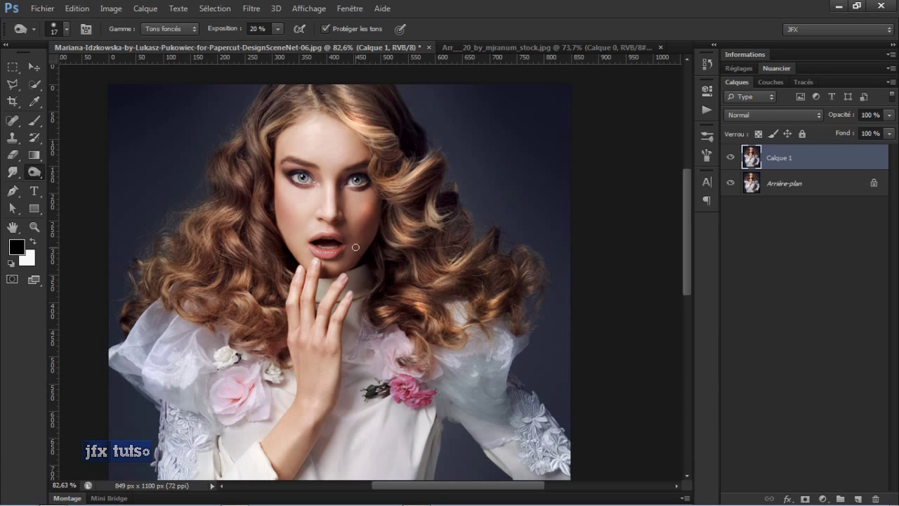
Step: Reduce the Burn brush size to 12 px, and further to 6 px, for detail work around the eyes
scroll(359, 335, "down", 2)
scroll(359, 335, "up", 3)
scroll(358, 335, "up", 4)
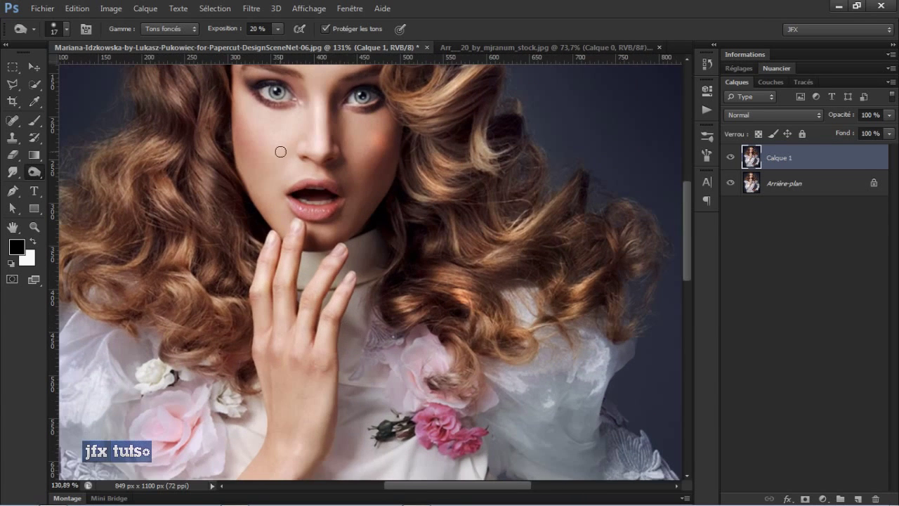
scroll(325, 158, "up", 4)
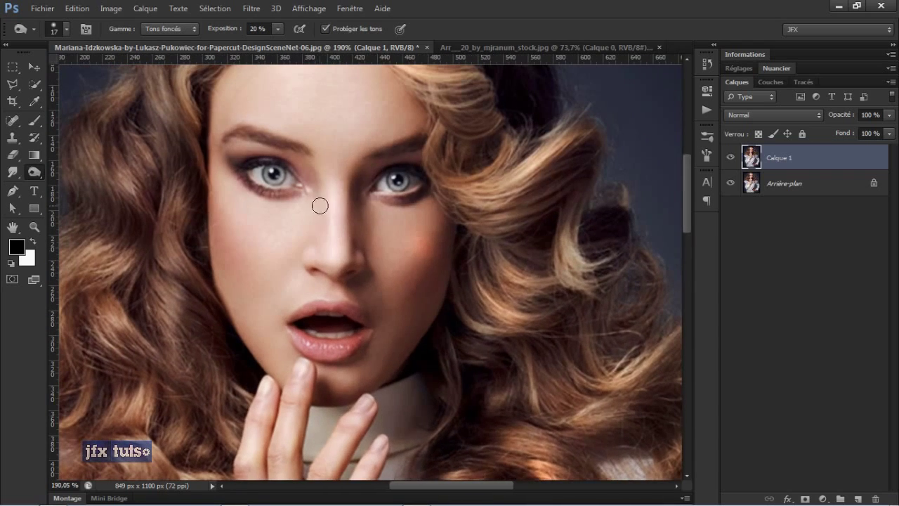
right_click(321, 205)
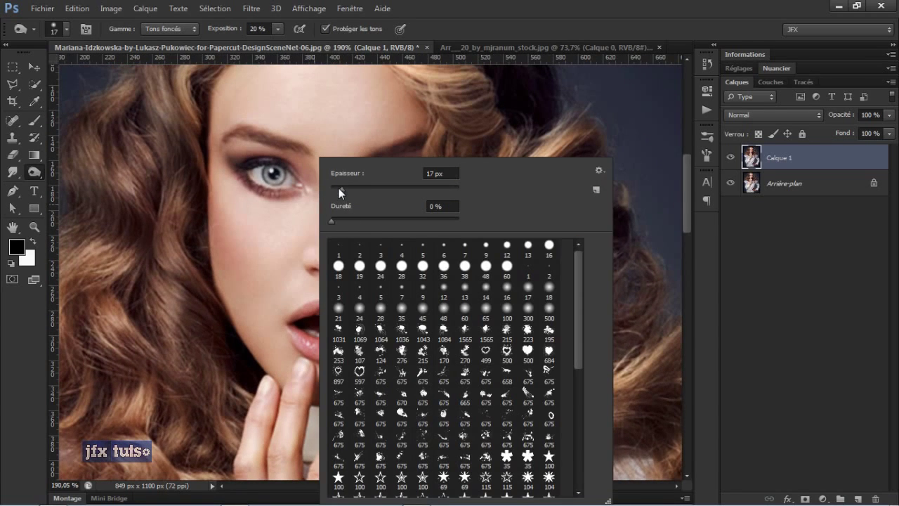
key("Tab")
type("12")
key("Return")
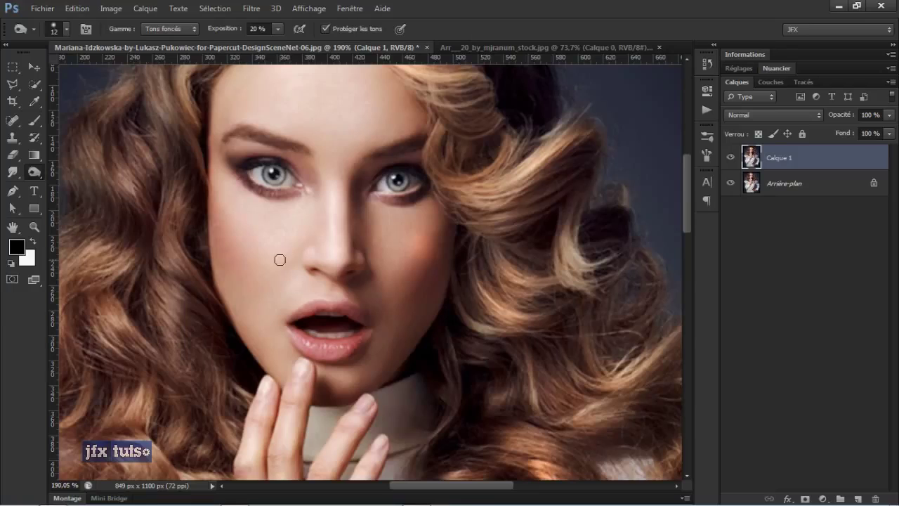
right_click(257, 189)
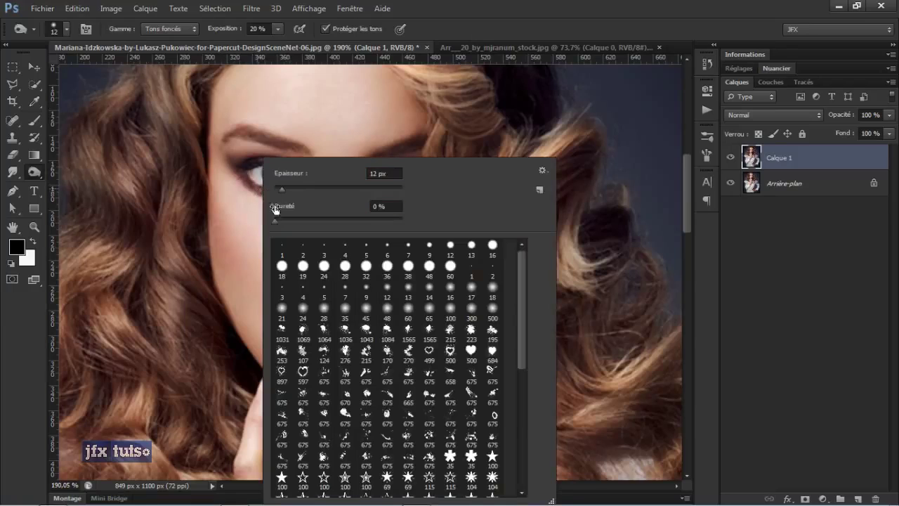
key("Tab")
type("6")
key("Return")
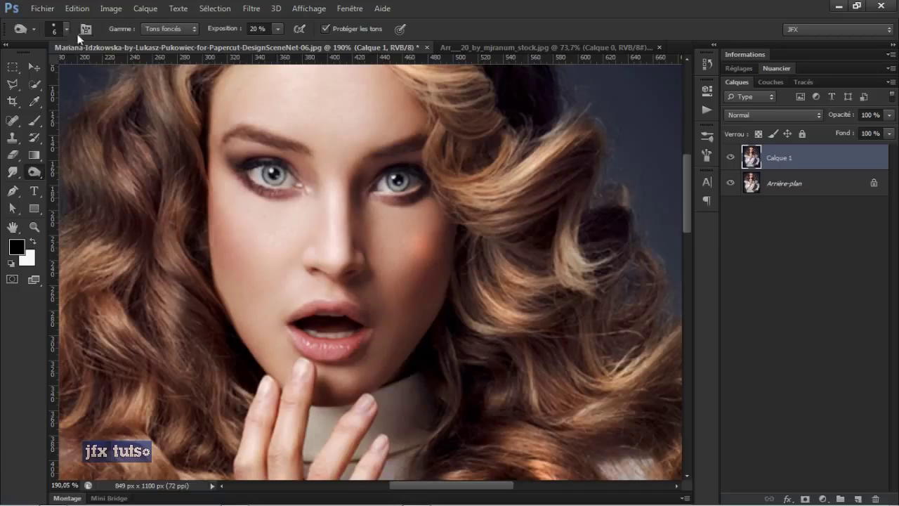
Step: Set the Burn range to Tons moyens, darken the contours of both eyes, and compare with the original by toggling Calque 1
left_click(162, 28)
left_click(182, 50)
scroll(266, 189, "down", 4)
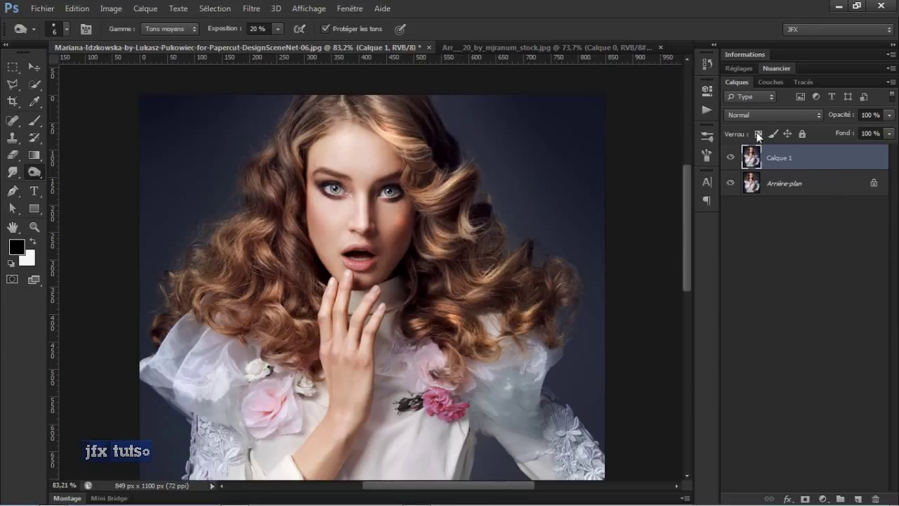
left_click(732, 158)
left_click(731, 158)
left_click(733, 159)
scroll(381, 211, "up", 4)
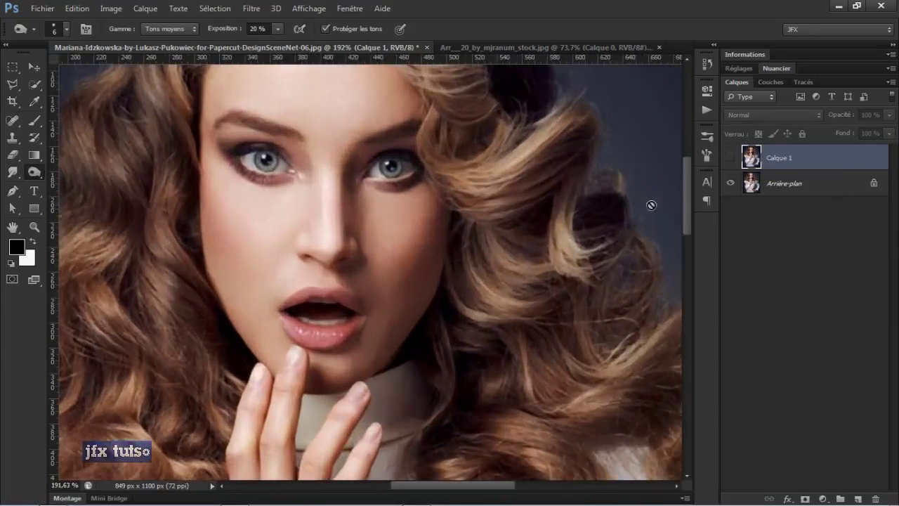
left_click(731, 159)
left_click(730, 159)
left_click(731, 159)
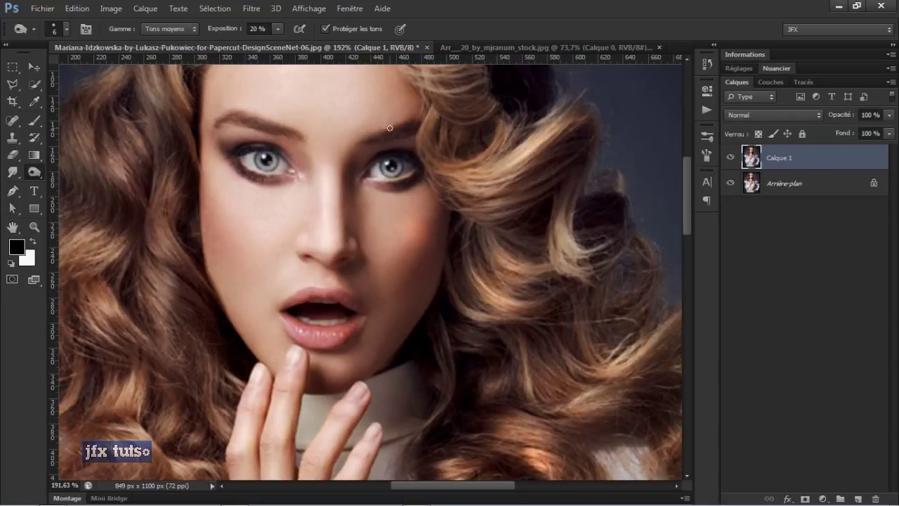
Step: Set the Burn range to Tons clairs, enlarge the brush to 95 px, and burn the skin on both cheeks
left_click(188, 29)
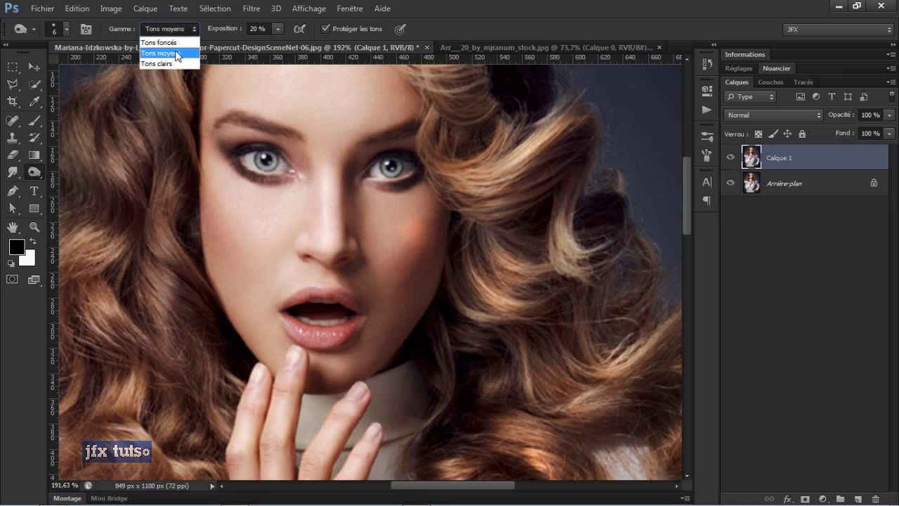
left_click(173, 62)
right_click(288, 174)
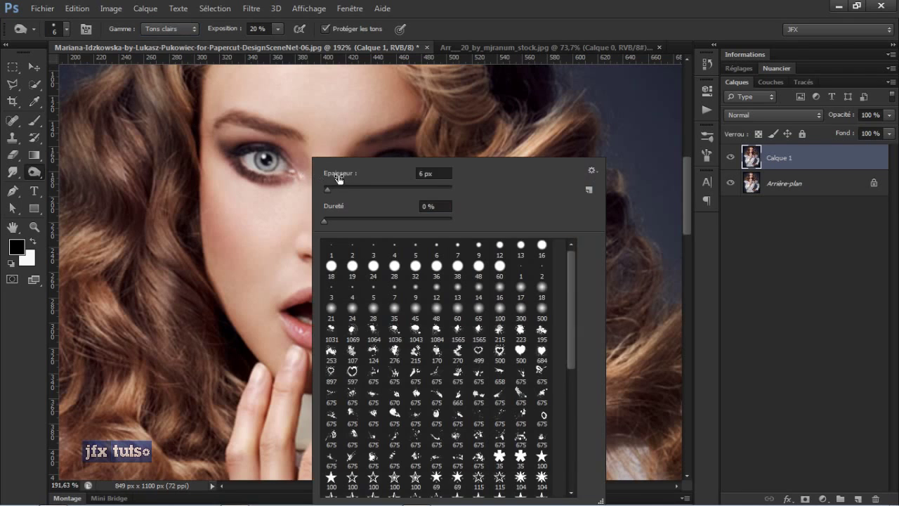
type("95")
key("Return")
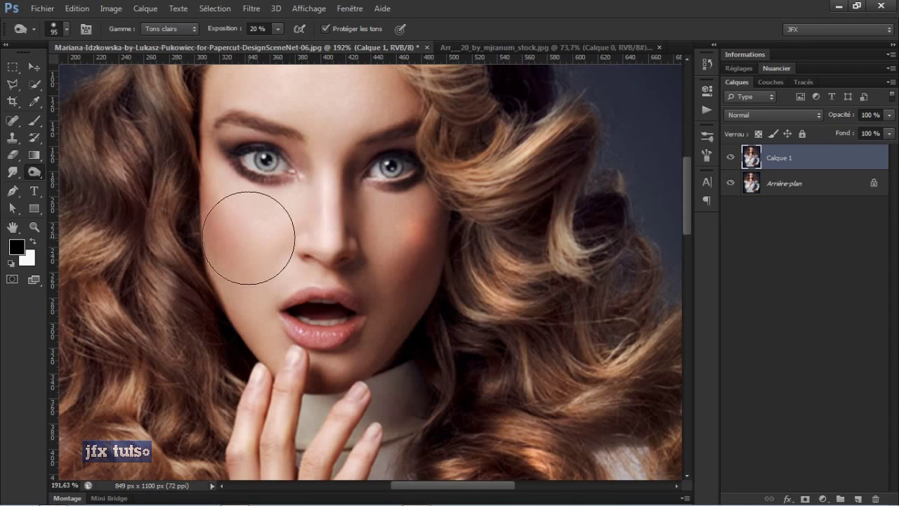
mouse_move(253, 231)
left_mouse_down()
mouse_move(257, 262)
mouse_move(260, 244)
mouse_move(336, 255)
mouse_move(321, 250)
left_mouse_up()
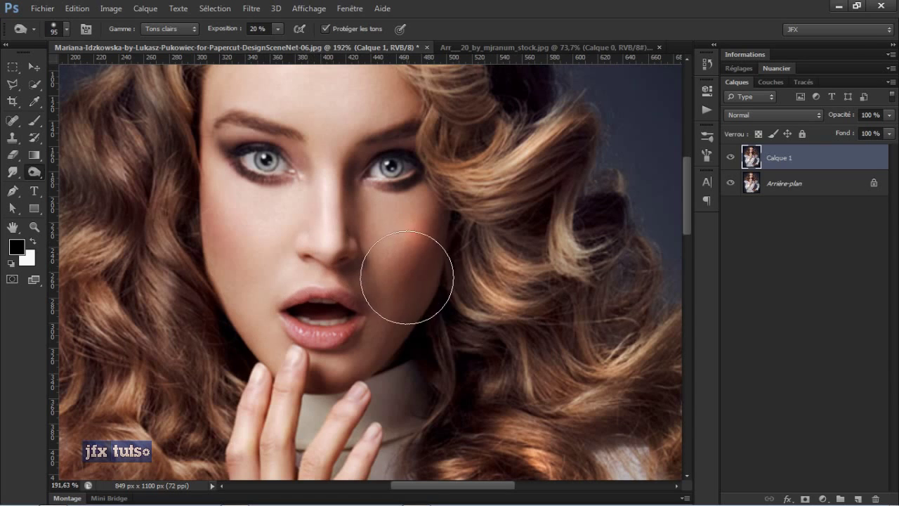
mouse_move(404, 277)
left_mouse_down()
mouse_move(412, 307)
mouse_move(432, 269)
mouse_move(427, 246)
mouse_move(426, 280)
mouse_move(423, 247)
mouse_move(422, 273)
mouse_move(381, 266)
left_mouse_up()
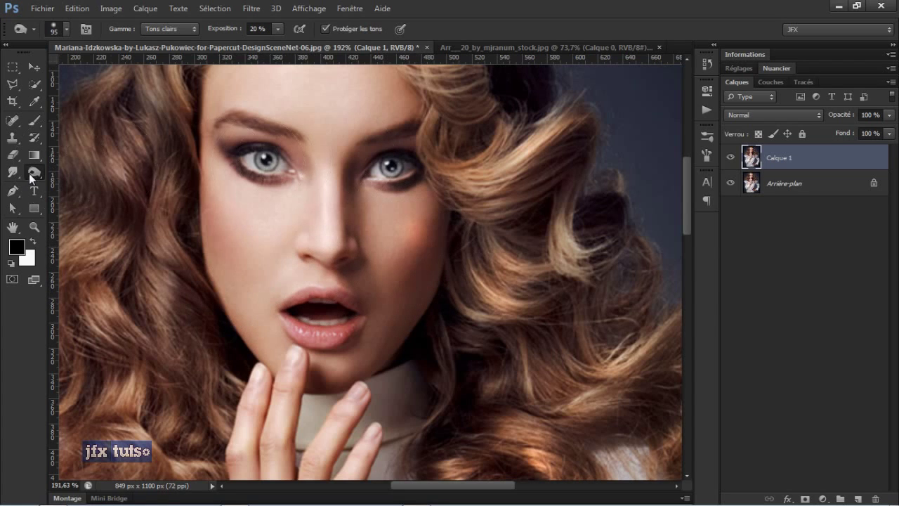
Step: Switch to the Dodge tool, brighten the cheek on the right side of the face, and compare with the original by toggling Calque 1
key("shift+o")
key("shift+o")
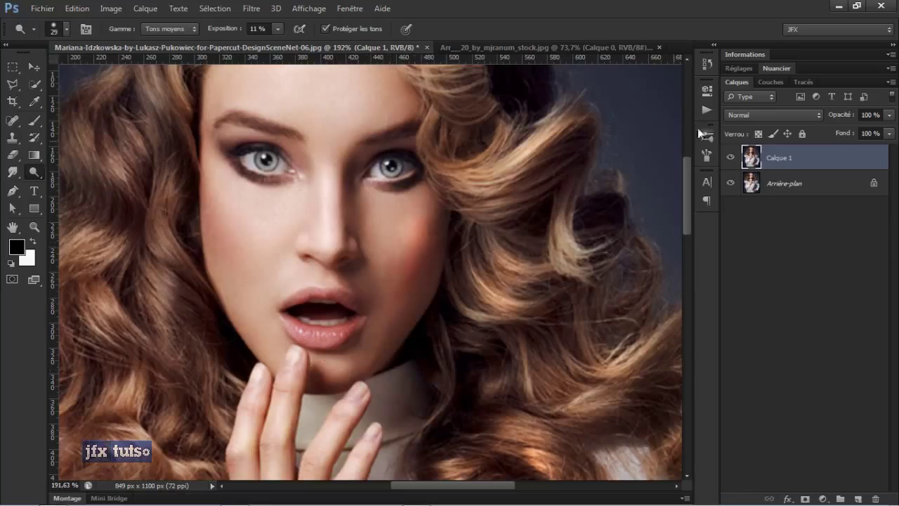
left_click(733, 161)
left_click(734, 160)
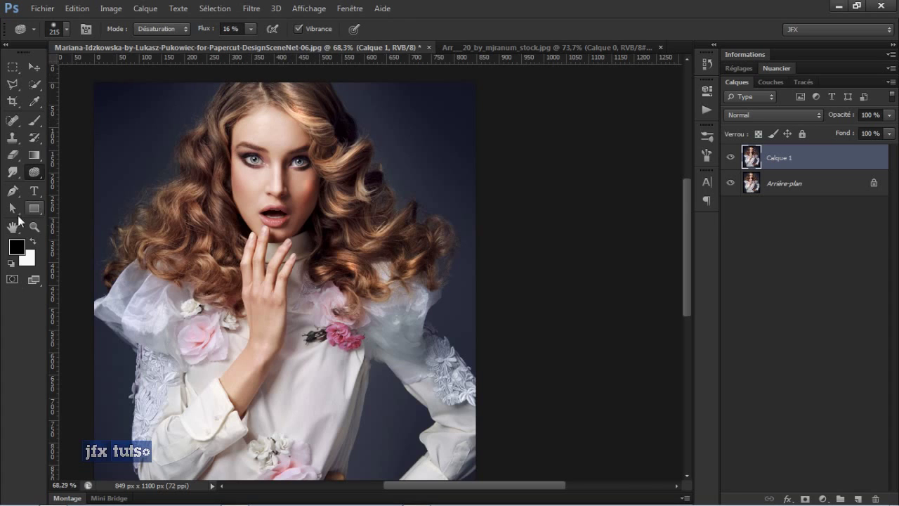
Step: Activate the Sponge tool (Outil Eponge), review its modes, and keep Désaturation
right_click(39, 171)
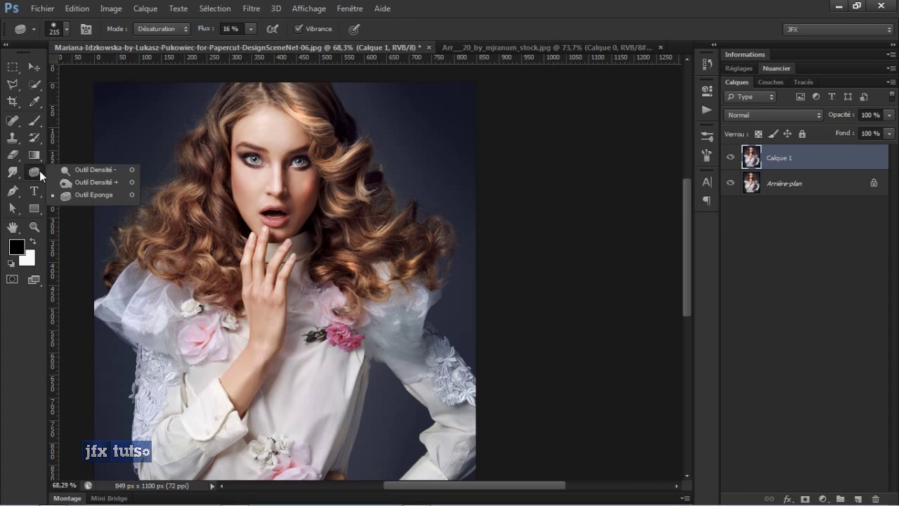
left_click(79, 195)
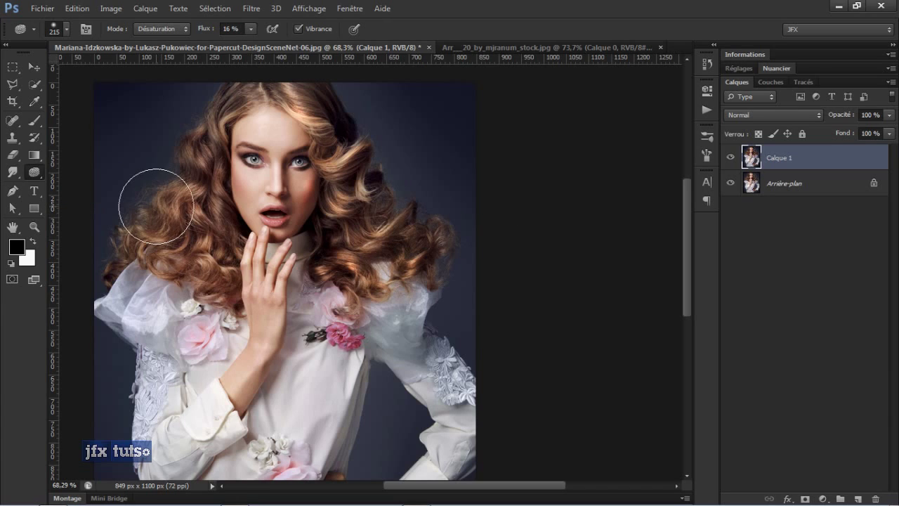
left_click(168, 29)
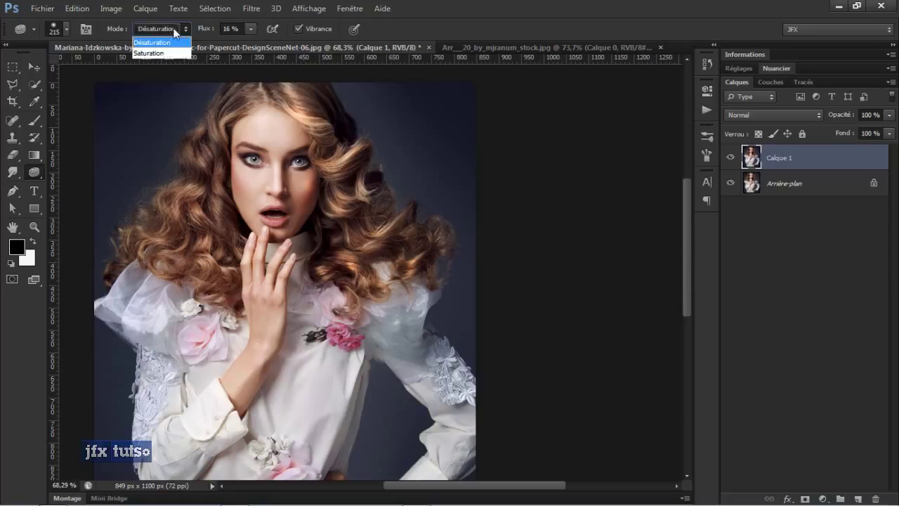
left_click(477, 5)
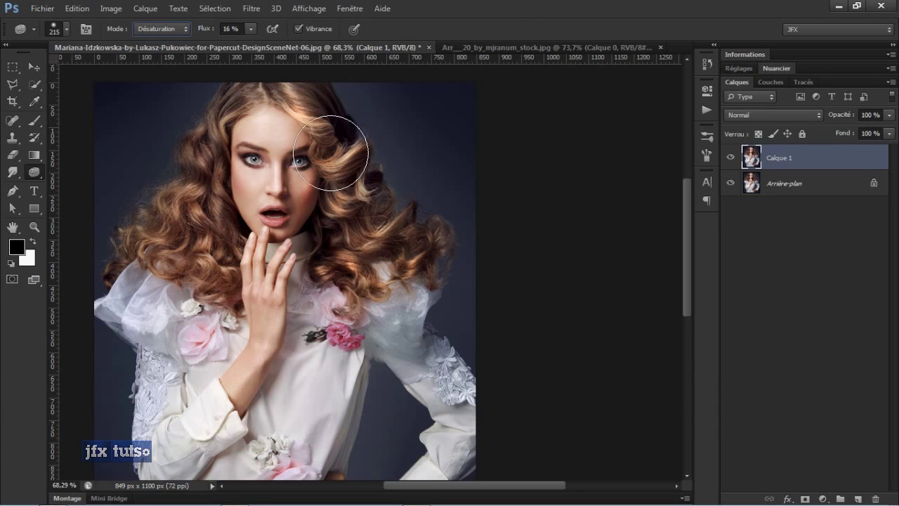
Step: Desaturate the curls on the right side of the hair at 16% flow and inspect the result up close
mouse_move(330, 153)
left_mouse_down()
mouse_move(392, 185)
mouse_move(305, 116)
mouse_move(368, 118)
mouse_move(235, 112)
mouse_move(314, 130)
mouse_move(351, 244)
left_mouse_up()
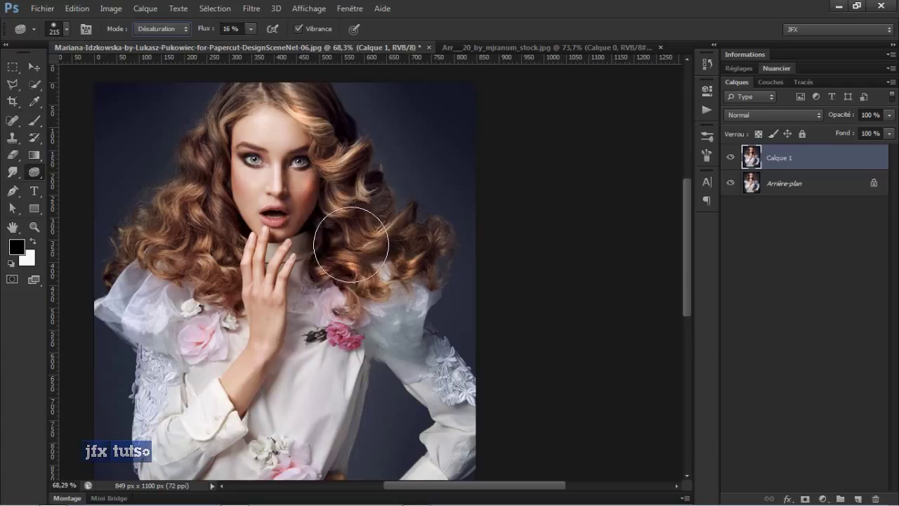
left_click(33, 67)
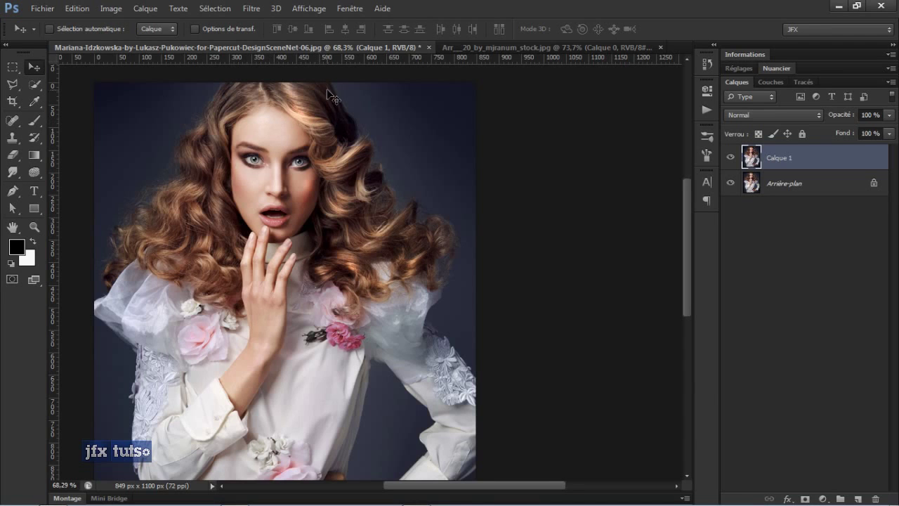
scroll(403, 203, "up", 5)
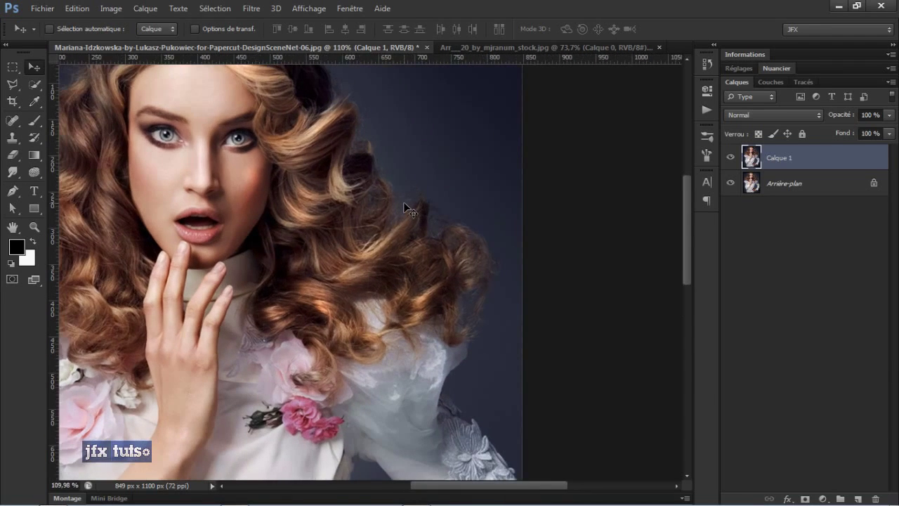
left_click_drag(287, 156, 411, 200)
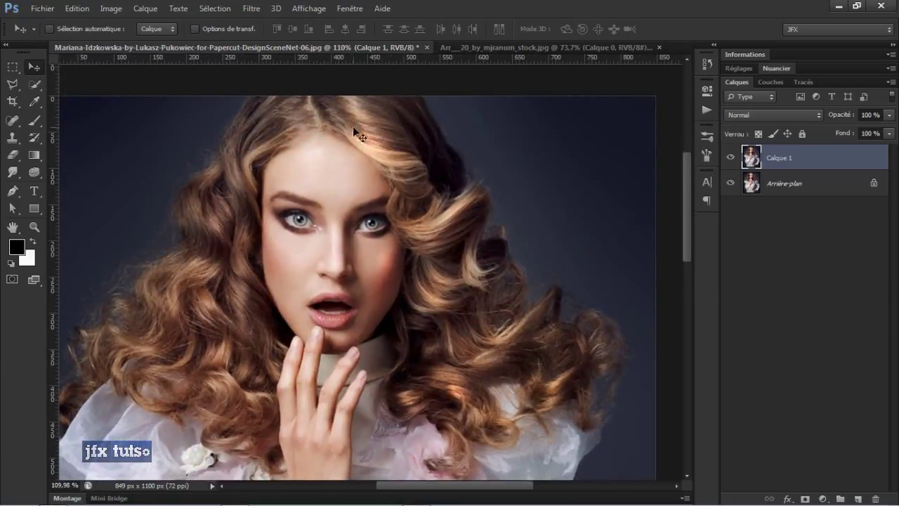
Step: Return to the Sponge tool in Désaturation mode and raise its flow to 32%
left_click(35, 173)
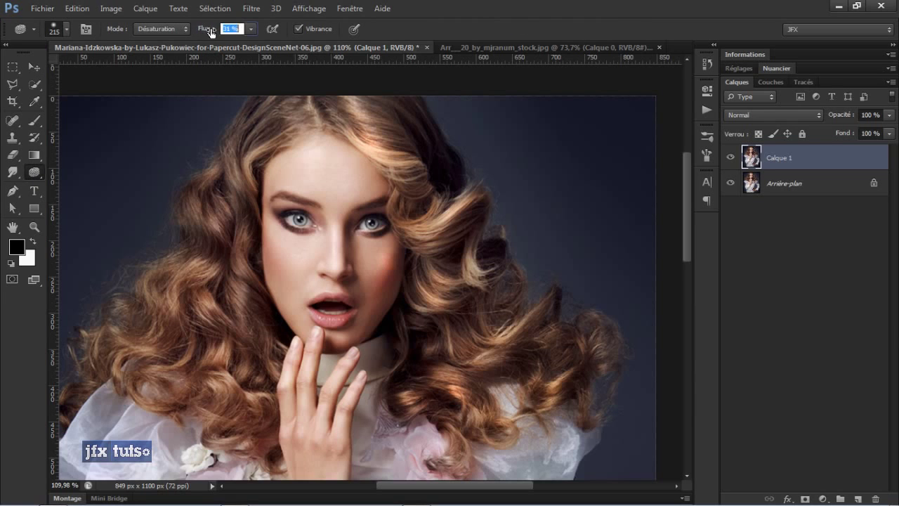
left_click_drag(210, 28, 213, 28)
scroll(279, 190, "down", 3)
scroll(279, 189, "up", 3)
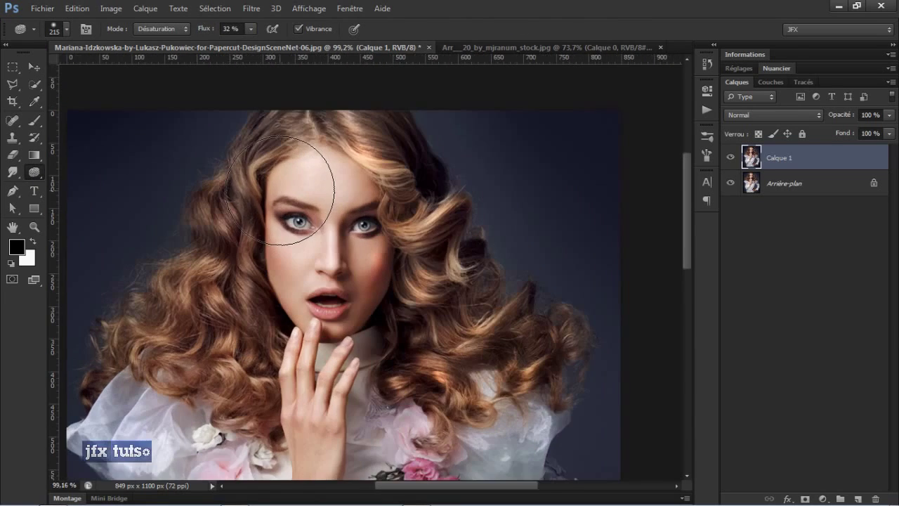
scroll(279, 190, "down", 1)
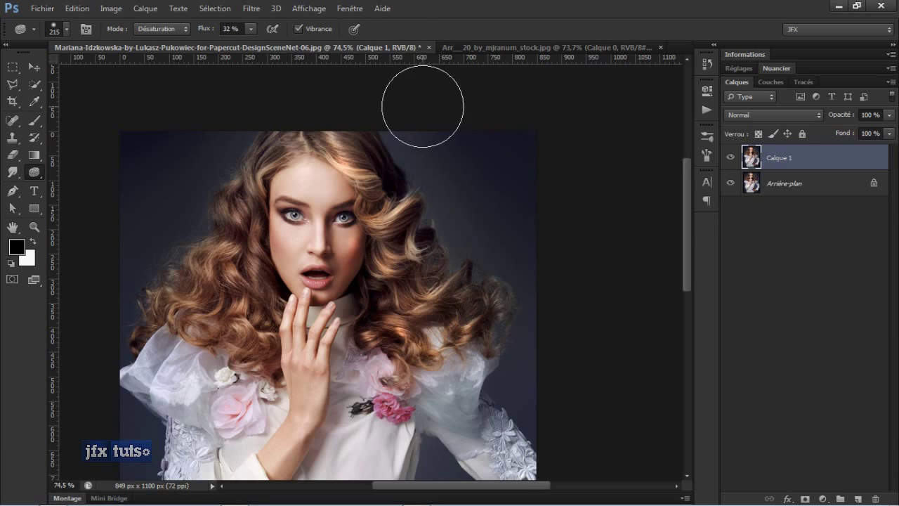
Step: Desaturate the curls on both sides of the face and the hair at the crown with the Sponge tool at 32% flow
mouse_move(415, 304)
left_mouse_down()
mouse_move(420, 282)
mouse_move(414, 338)
mouse_move(411, 290)
mouse_move(415, 394)
mouse_move(404, 299)
mouse_move(402, 320)
mouse_move(434, 352)
mouse_move(474, 319)
mouse_move(448, 231)
mouse_move(368, 149)
mouse_move(384, 151)
mouse_move(396, 203)
left_mouse_up()
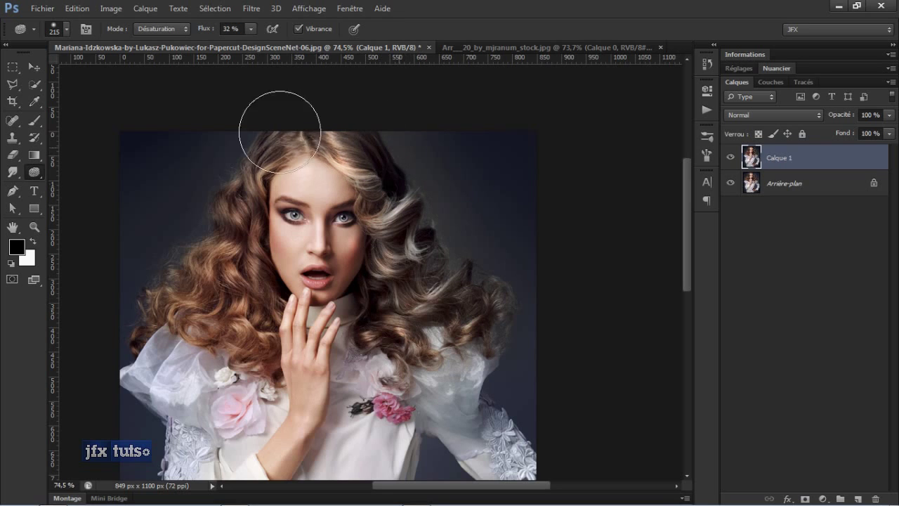
mouse_move(280, 132)
left_mouse_down()
mouse_move(240, 147)
mouse_move(220, 190)
mouse_move(220, 329)
mouse_move(240, 187)
mouse_move(233, 359)
mouse_move(174, 320)
mouse_move(119, 324)
mouse_move(147, 336)
mouse_move(191, 264)
mouse_move(218, 375)
mouse_move(244, 353)
left_mouse_up()
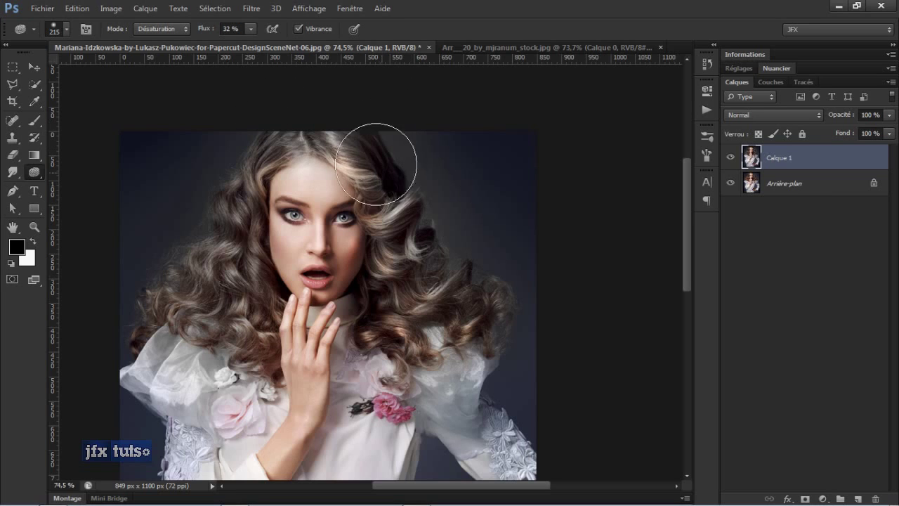
scroll(401, 311, "up", 3)
scroll(411, 311, "down", 2)
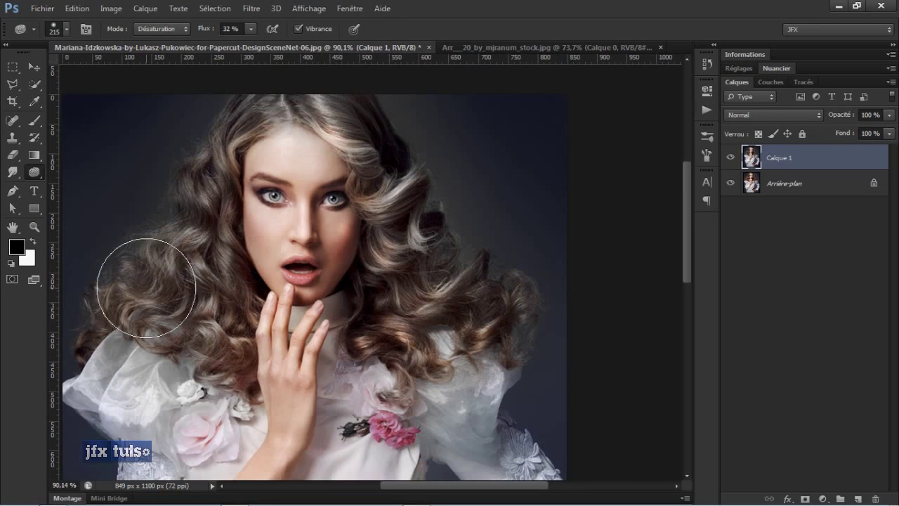
mouse_move(146, 288)
left_mouse_down()
mouse_move(111, 357)
mouse_move(115, 332)
mouse_move(114, 362)
mouse_move(155, 312)
mouse_move(206, 315)
mouse_move(203, 355)
mouse_move(210, 223)
left_mouse_up()
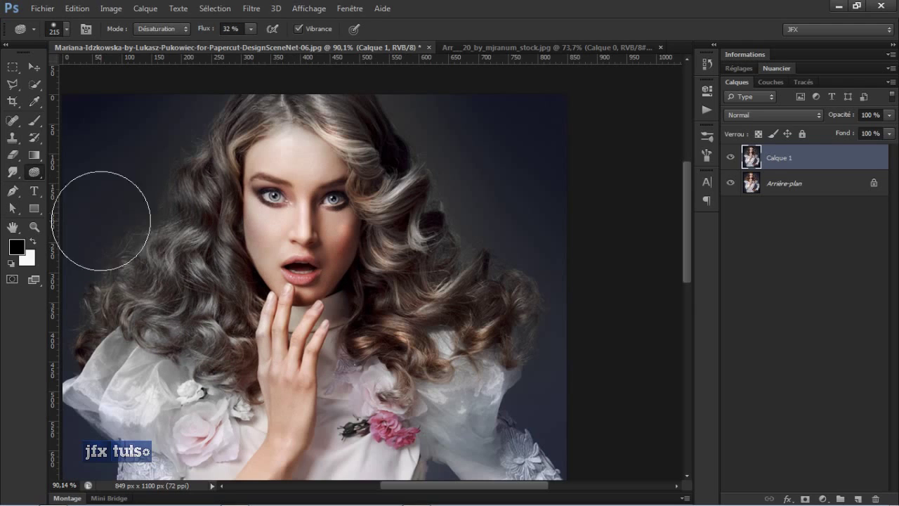
Step: Restore the cheek on the left side of the face with the History Brush and return to the Sponge tool
left_click(33, 138)
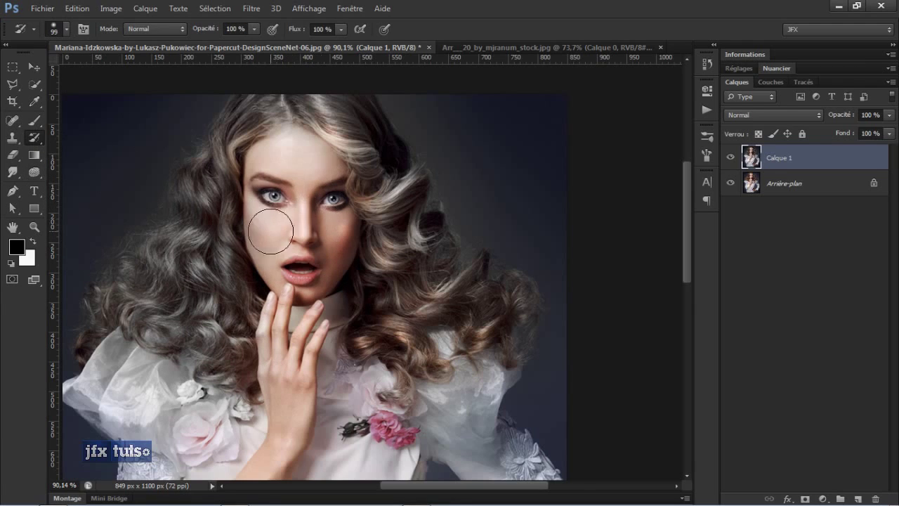
mouse_move(270, 231)
left_mouse_down()
mouse_move(263, 247)
mouse_move(269, 229)
left_mouse_up()
left_click(41, 174)
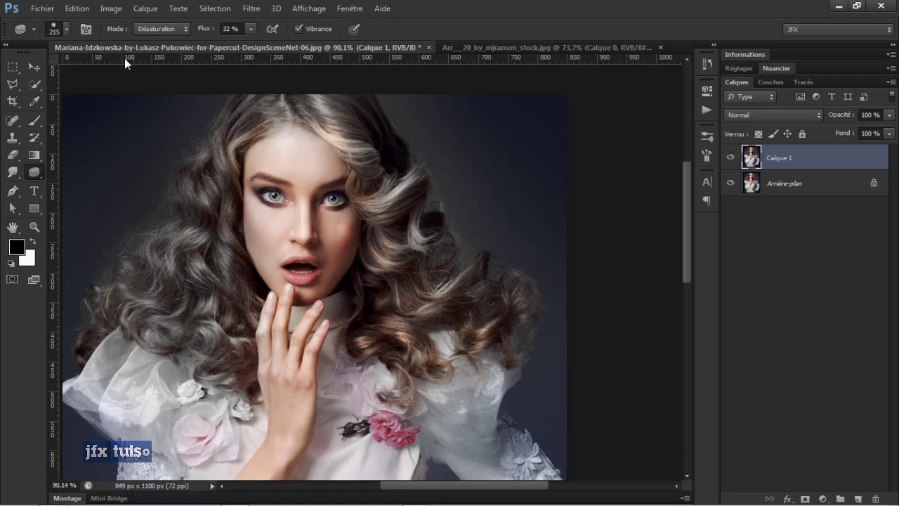
Step: Set the Sponge tool to Saturation mode with an 11% flow and a 46 px brush
left_click(172, 26)
left_click(151, 51)
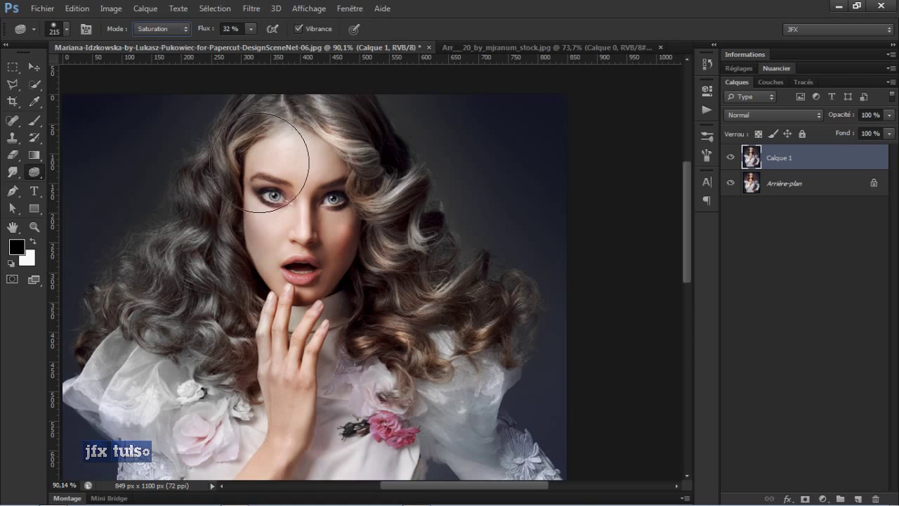
right_click(327, 187)
left_click(324, 188)
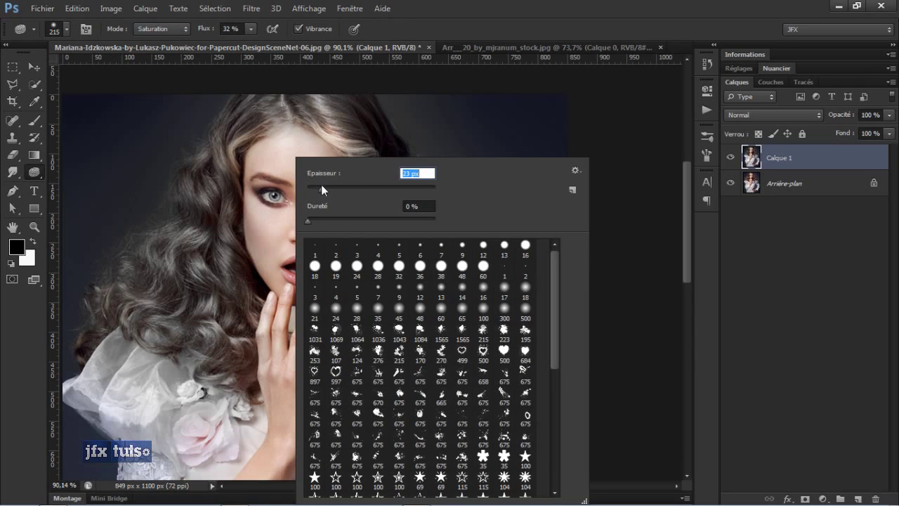
left_click(205, 31)
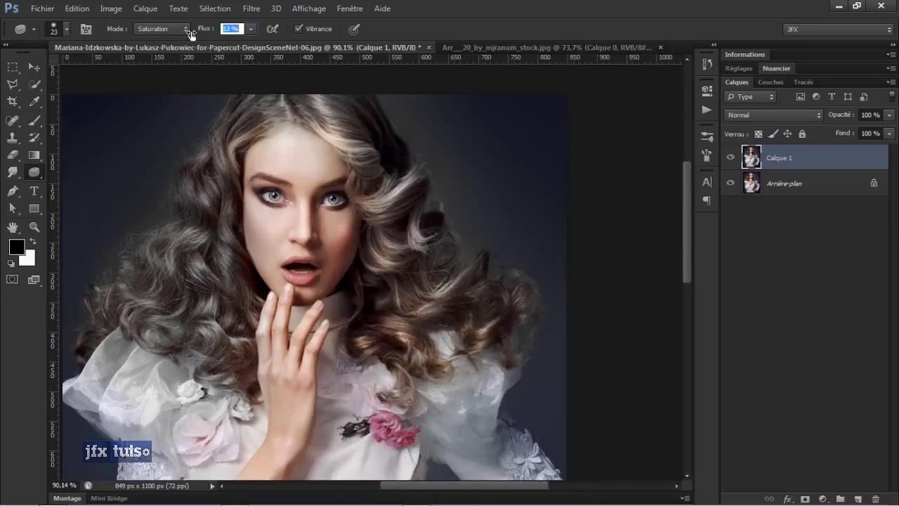
key("Return")
right_click(270, 231)
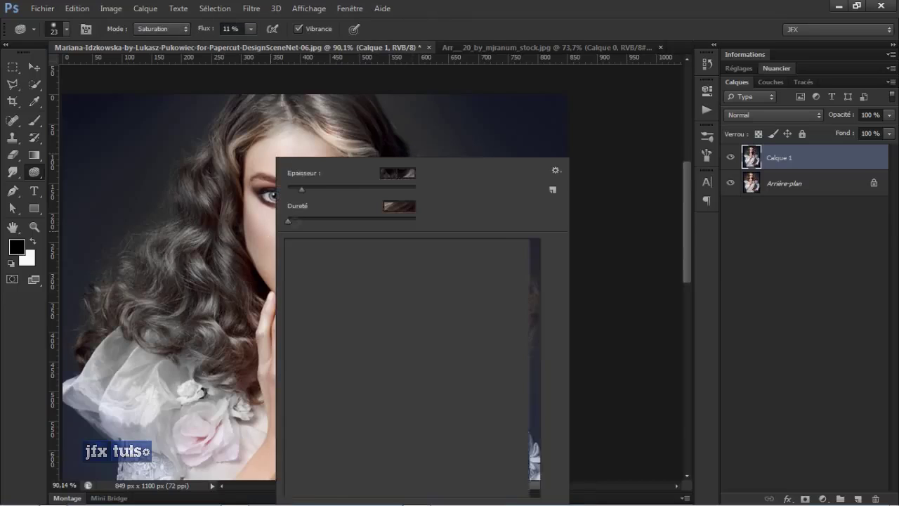
left_click_drag(302, 184, 316, 188)
left_click(347, 106)
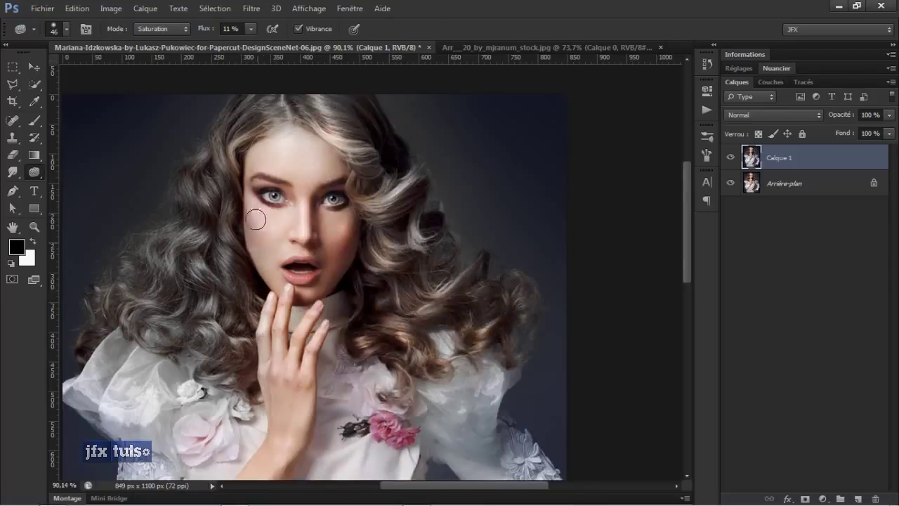
Step: Lower the flow to 6% and saturate the cheeks, lips and eye makeup
left_click_drag(204, 34, 200, 32)
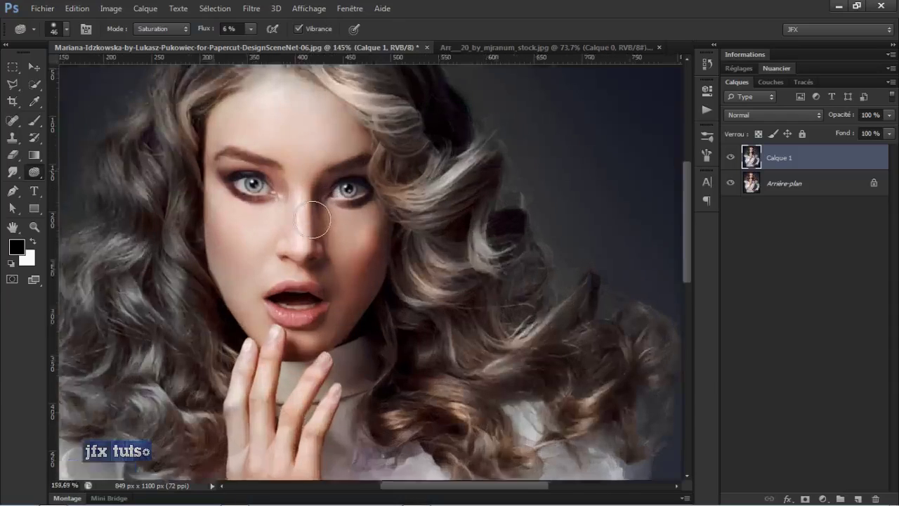
scroll(258, 218, "up", 5)
mouse_move(349, 256)
left_mouse_down()
mouse_move(338, 275)
mouse_move(327, 184)
mouse_move(298, 181)
mouse_move(291, 283)
mouse_move(300, 119)
mouse_move(300, 292)
mouse_move(301, 258)
mouse_move(309, 327)
mouse_move(217, 342)
mouse_move(312, 340)
mouse_move(269, 367)
mouse_move(316, 367)
mouse_move(314, 349)
mouse_move(267, 385)
mouse_move(317, 323)
mouse_move(258, 365)
mouse_move(252, 341)
mouse_move(277, 334)
left_mouse_up()
left_click_drag(209, 161, 190, 144)
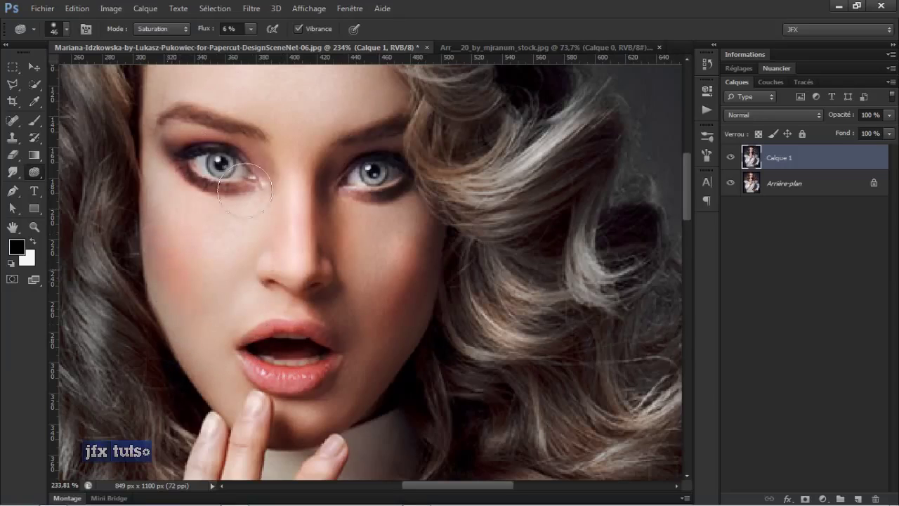
scroll(274, 195, "down", 5)
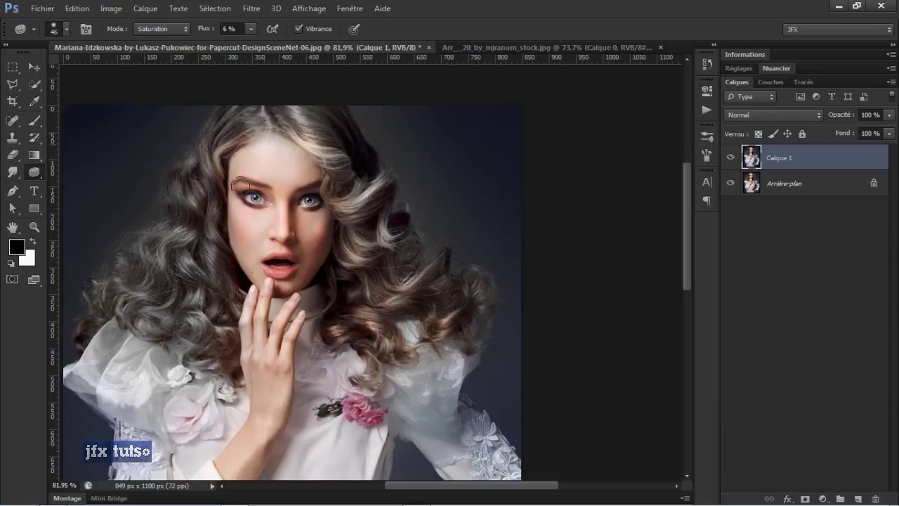
Step: Keep Saturation mode, raise the Sponge tool's flow to 15% and enlarge the brush to 72 px
left_click(187, 29)
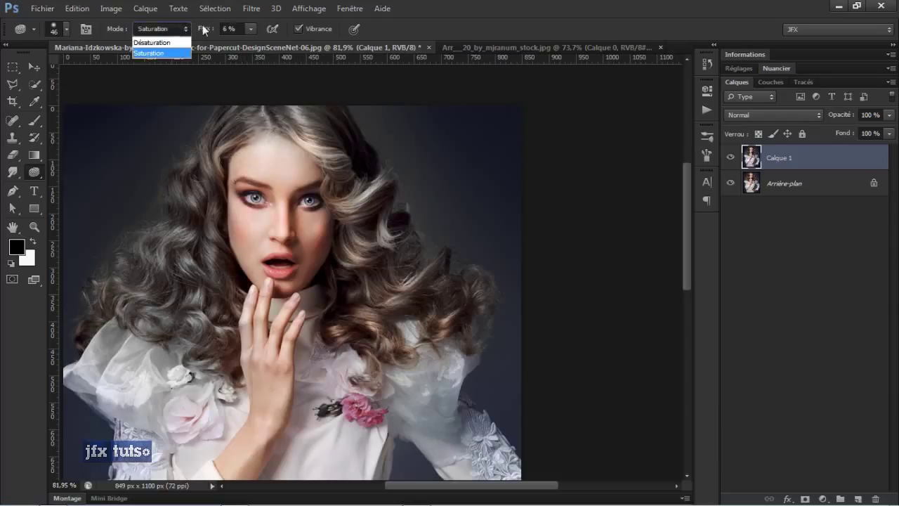
left_click(202, 30)
left_click(206, 33)
type("15")
key("Return")
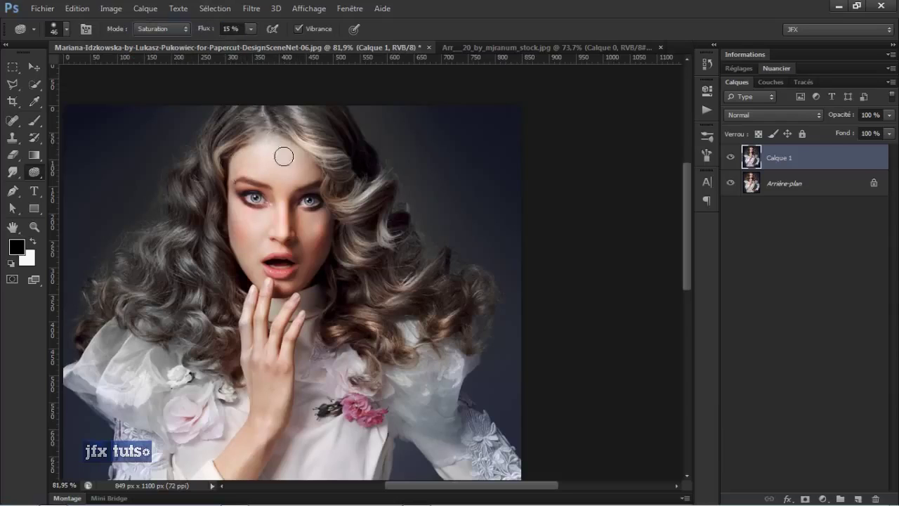
right_click(284, 181)
type("72")
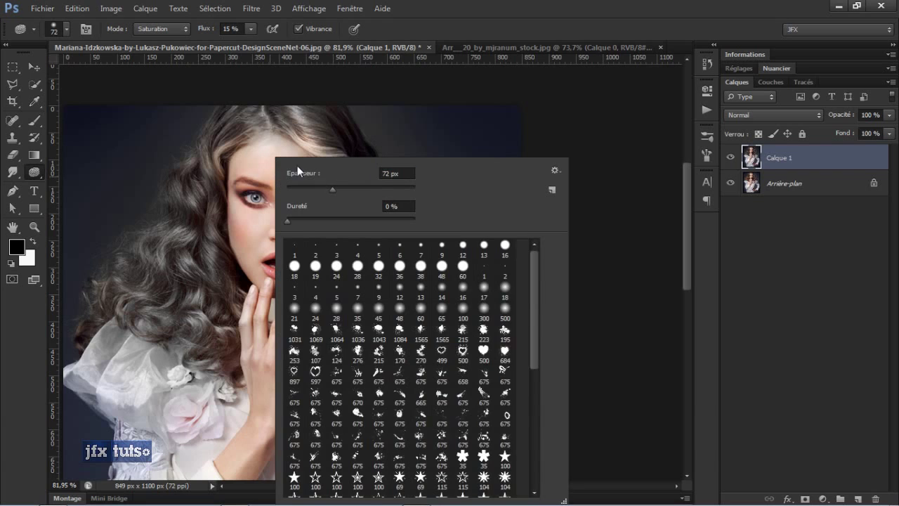
key("Return")
Step: Saturate the cheeks, nose, eye area and mouth more strongly at 15% flow and inspect the face
mouse_move(251, 230)
left_mouse_down()
mouse_move(260, 187)
mouse_move(291, 200)
mouse_move(251, 254)
mouse_move(321, 156)
mouse_move(287, 166)
mouse_move(302, 235)
left_mouse_up()
scroll(305, 214, "up", 4)
scroll(304, 214, "down", 4)
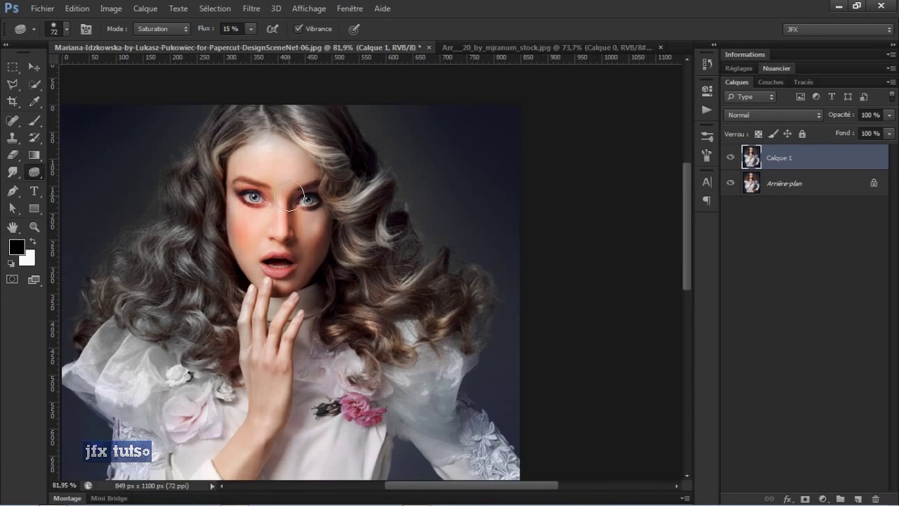
scroll(302, 213, "up", 2)
scroll(278, 210, "down", 5)
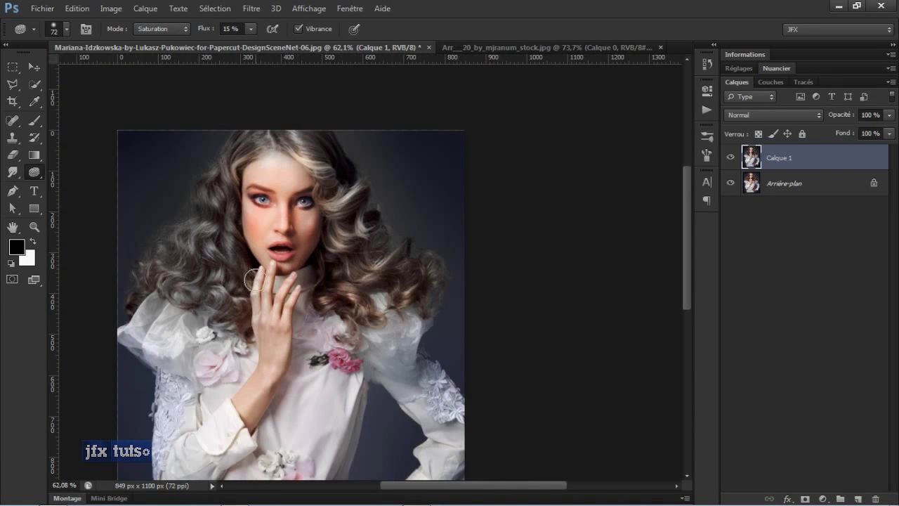
mouse_move(266, 243)
left_mouse_down()
mouse_move(274, 215)
mouse_move(288, 220)
mouse_move(281, 189)
left_mouse_up()
scroll(278, 273, "up", 3)
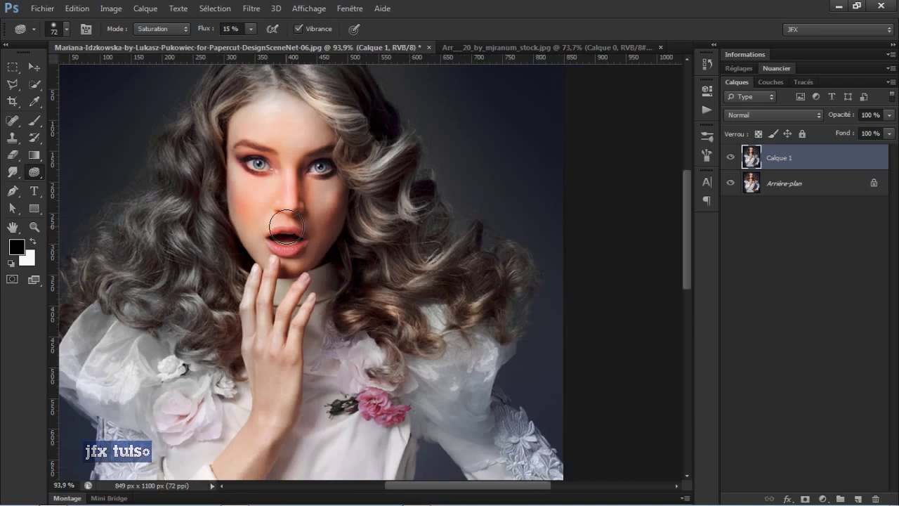
scroll(286, 226, "down", 2)
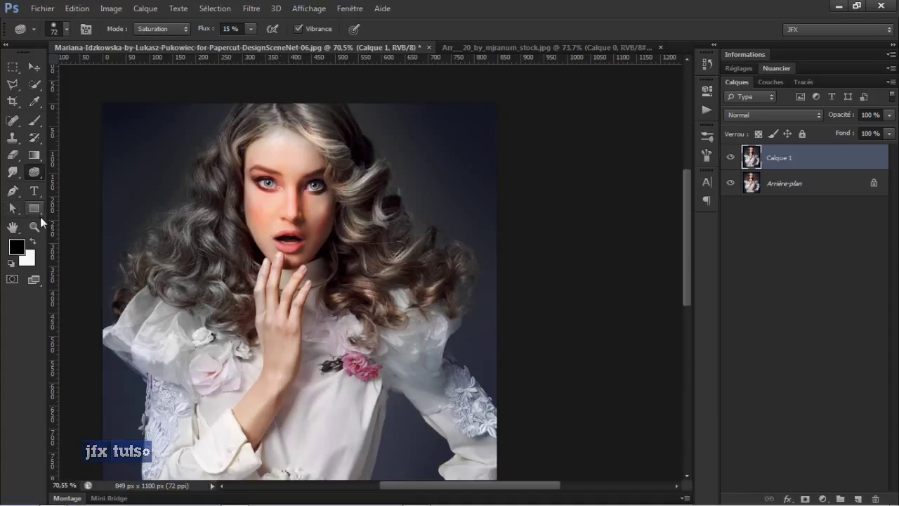
Step: Activate the Move tool and compare the original and retouched versions of the portrait in MakeUp-Preview.jpg
left_click(37, 66)
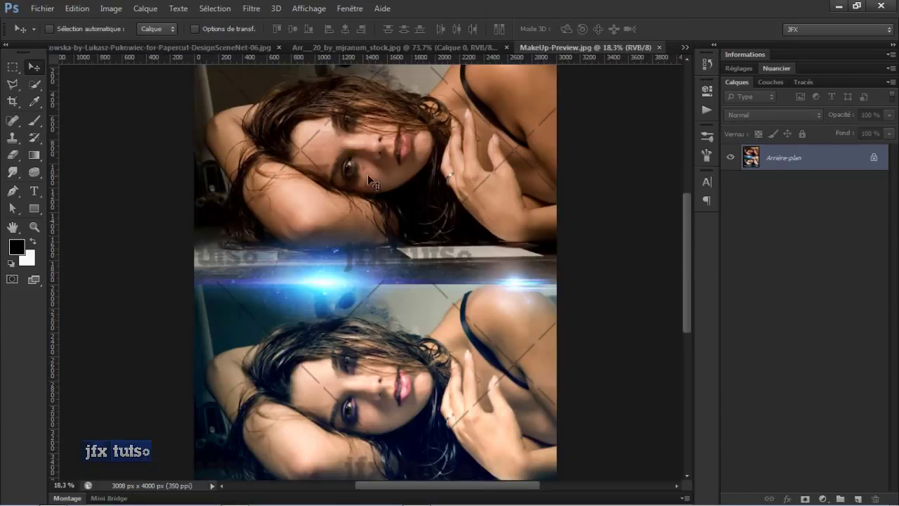
scroll(368, 176, "down", 1)
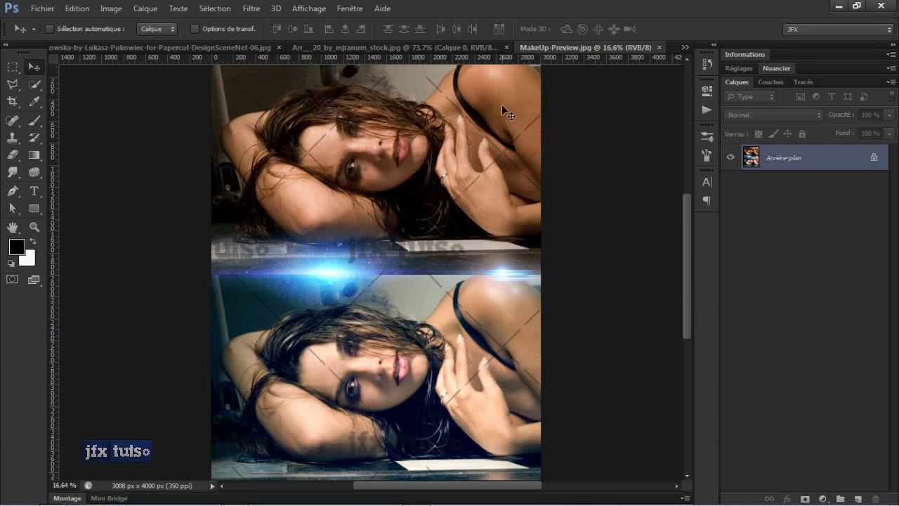
scroll(363, 130, "up", 5)
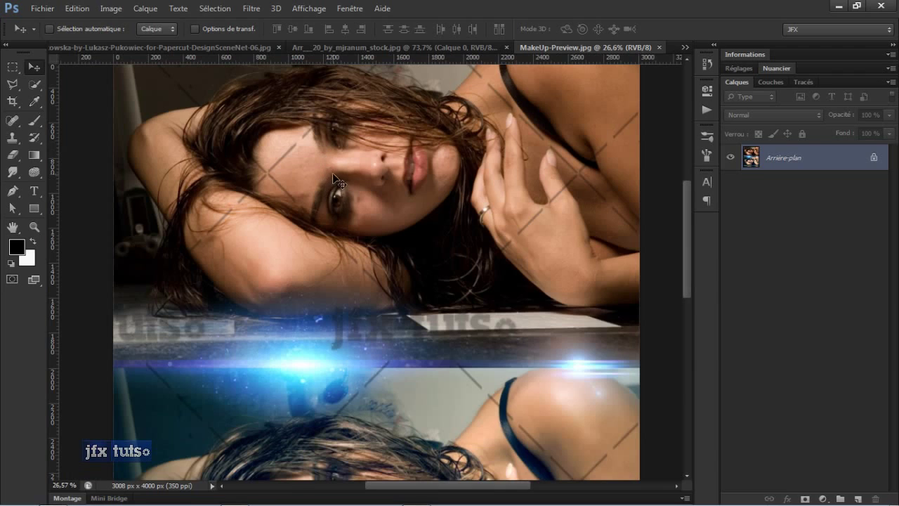
scroll(333, 175, "down", 5)
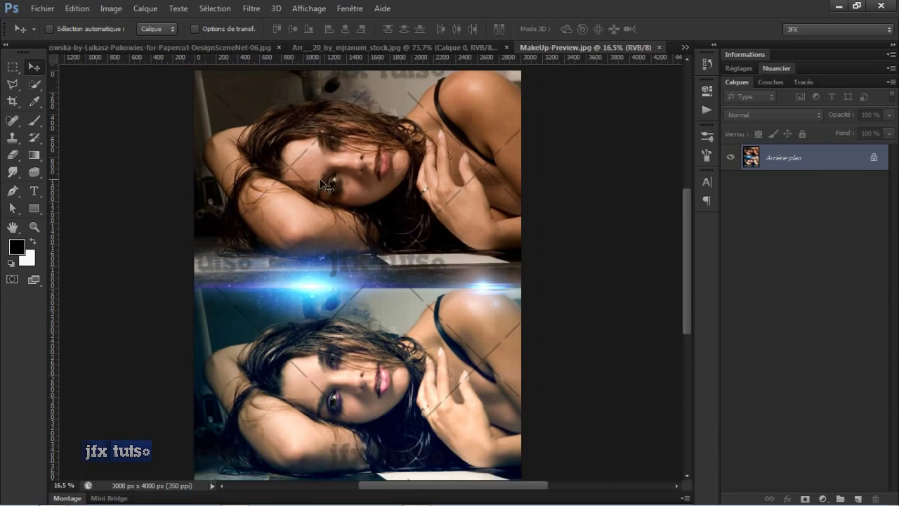
scroll(347, 222, "up", 3)
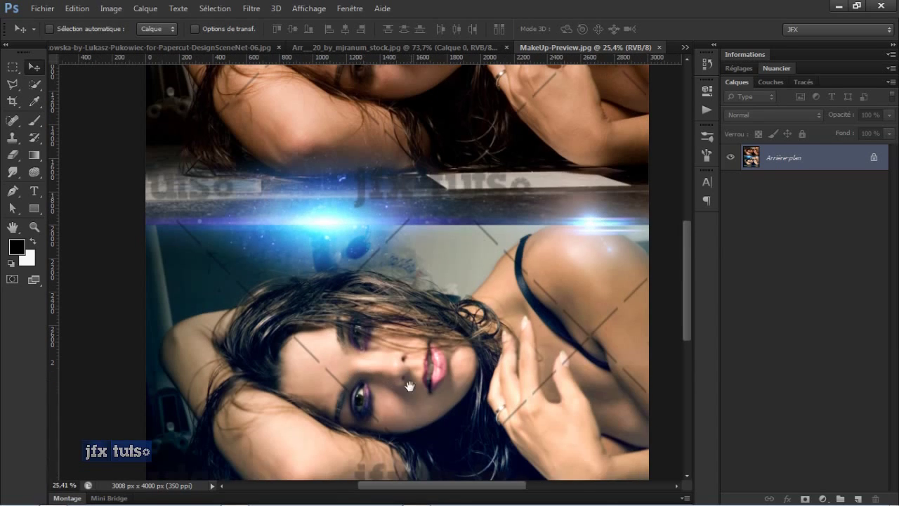
scroll(379, 351, "down", 3)
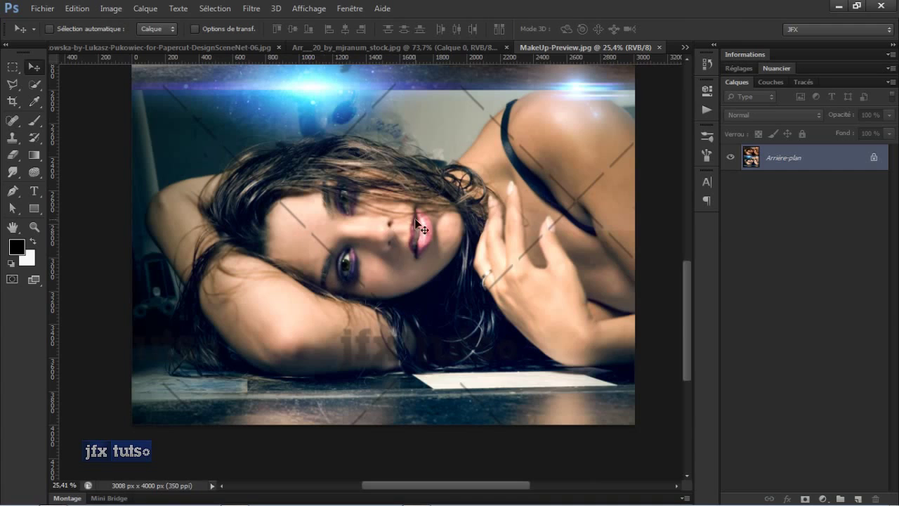
left_click_drag(392, 275, 403, 278)
left_click(408, 200)
left_click_drag(407, 194, 340, 305)
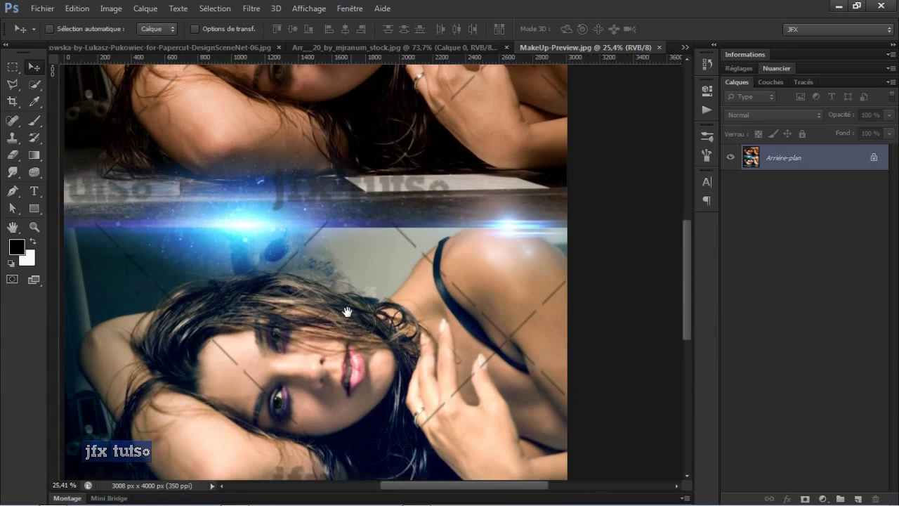
left_click_drag(384, 260, 387, 155)
scroll(493, 163, "up", 3)
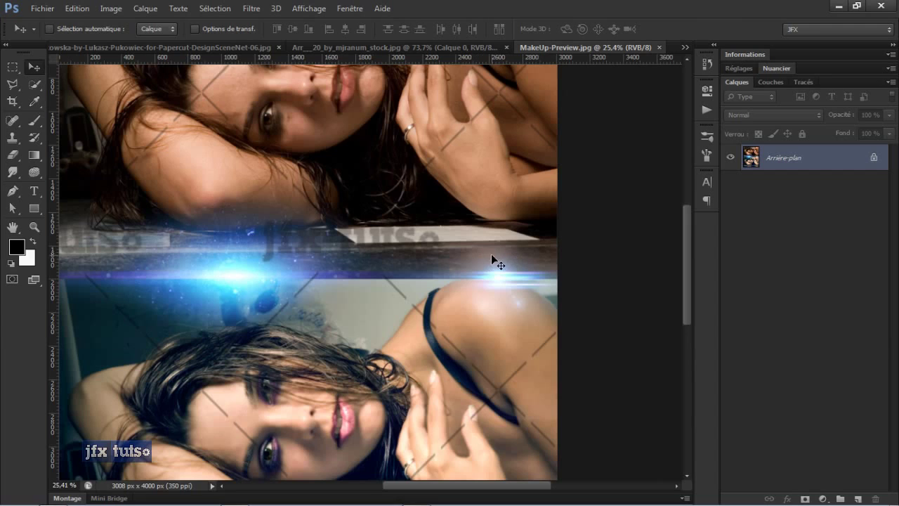
left_click_drag(385, 389, 412, 227)
key("ctrl+r")
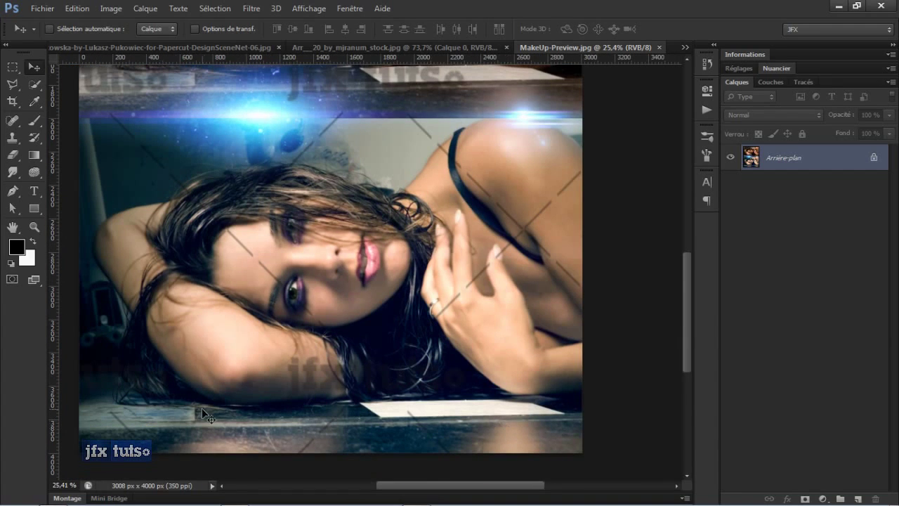
left_click_drag(367, 184, 380, 239)
scroll(382, 237, "down", 1)
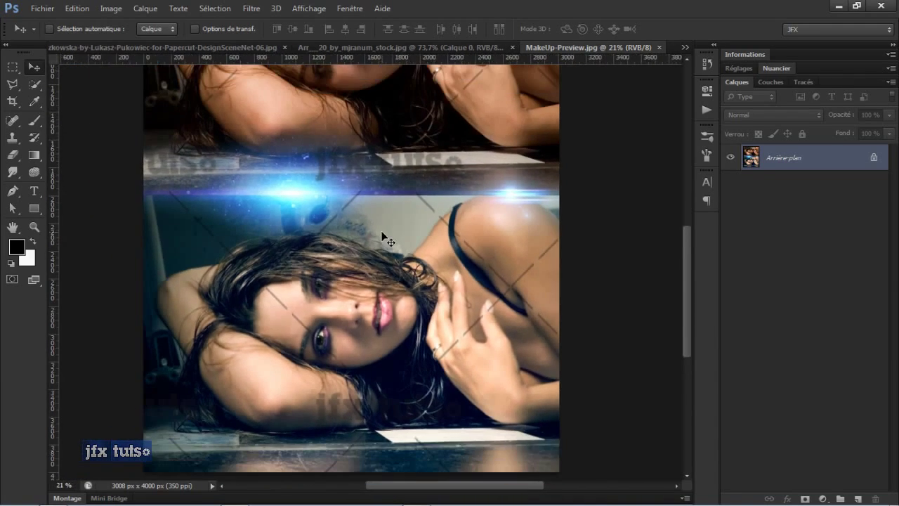
left_click_drag(367, 132, 372, 269)
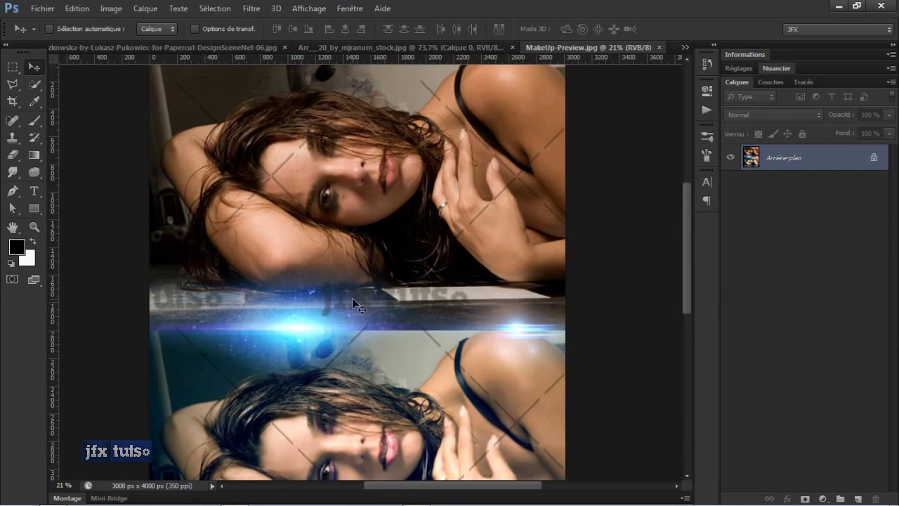
left_click_drag(306, 223, 331, 125)
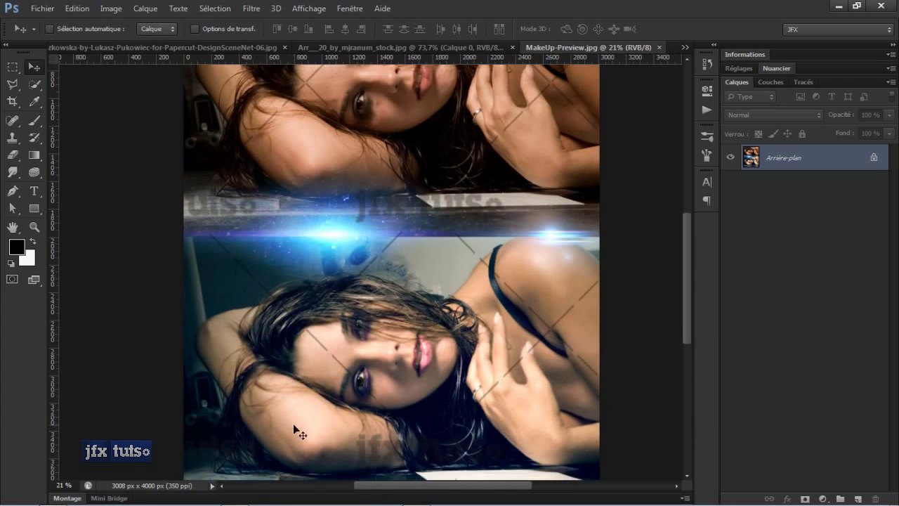
left_click_drag(431, 150, 408, 200)
Step: Examine the eyes, lips and skin in both versions of the makeup preview up close
scroll(403, 192, "up", 5)
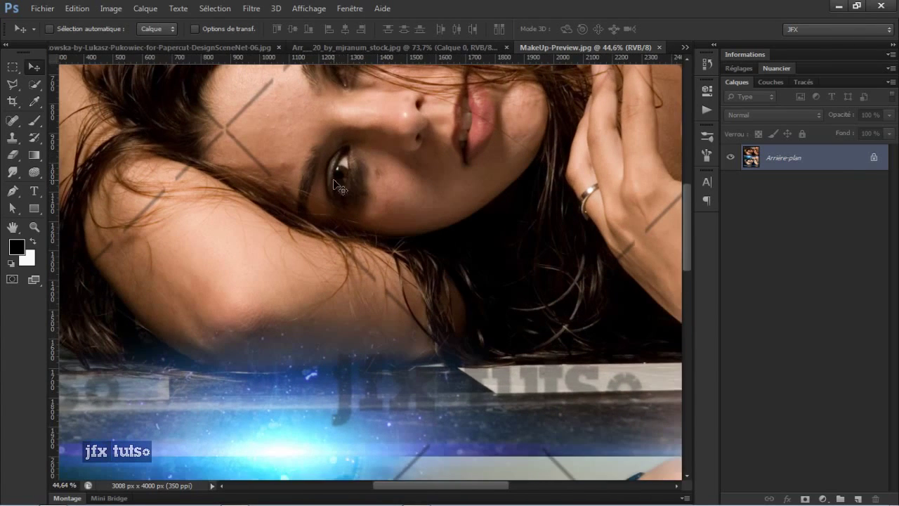
left_click_drag(364, 197, 382, 79)
left_click_drag(349, 385, 367, 230)
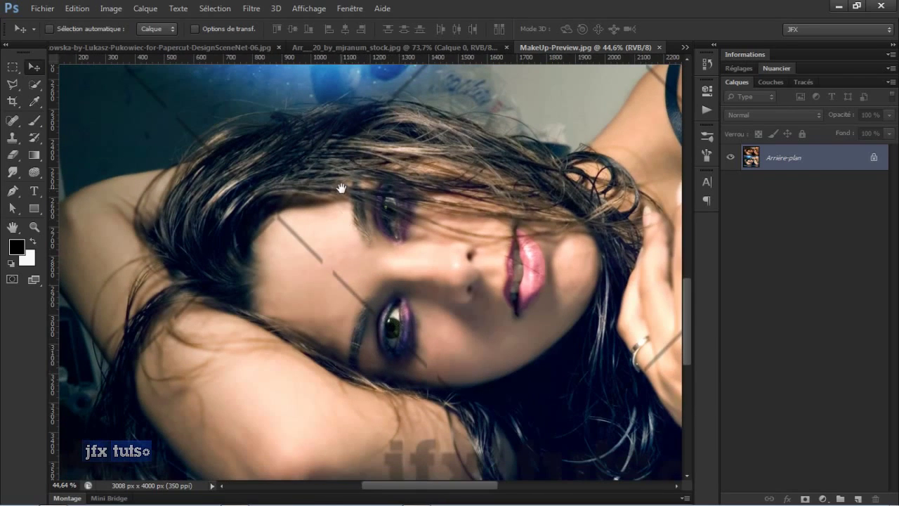
left_click_drag(344, 187, 371, 283)
scroll(371, 284, "down", 5)
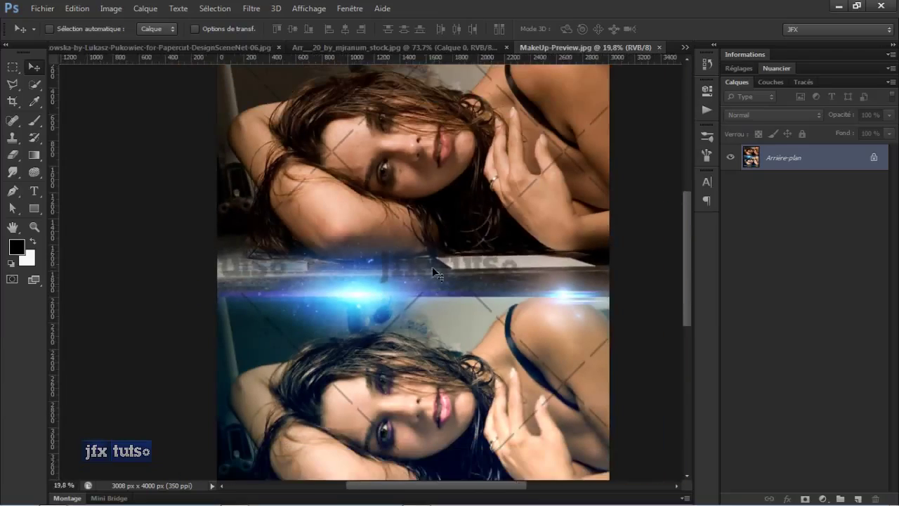